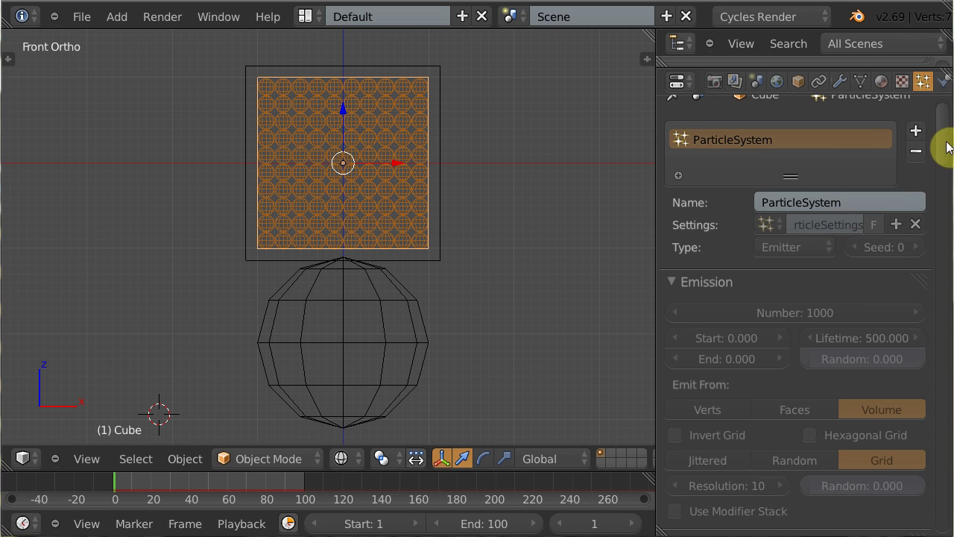
Activate particles linking in the Molecular script settings of the cube's particle system.
{"action": "left_click_drag", "start_coordinate": [945, 134], "coordinate": [944, 278]}
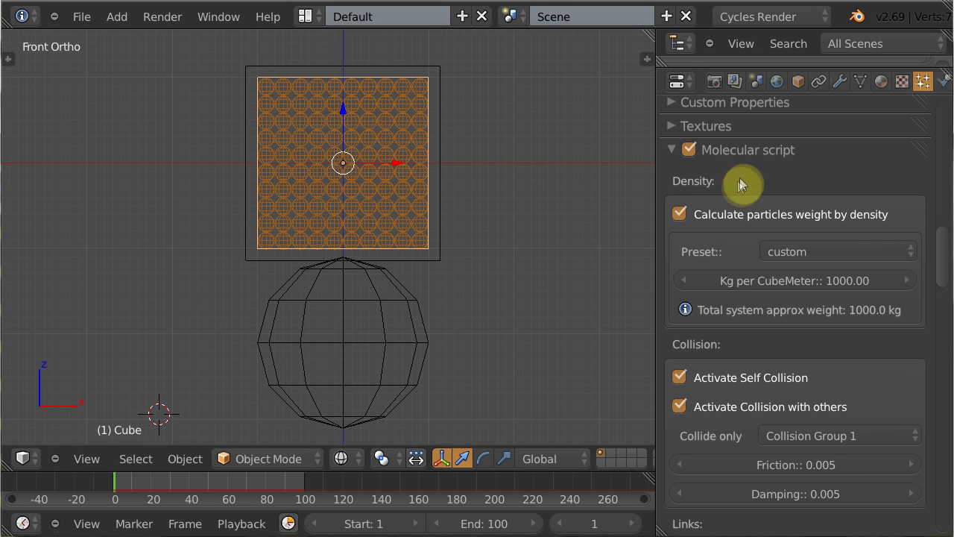
{"action": "mouse_move", "coordinate": [943, 263]}
{"action": "left_mouse_down"}
{"action": "mouse_move", "coordinate": [945, 182]}
{"action": "mouse_move", "coordinate": [940, 284]}
{"action": "mouse_move", "coordinate": [944, 245]}
{"action": "left_mouse_up"}
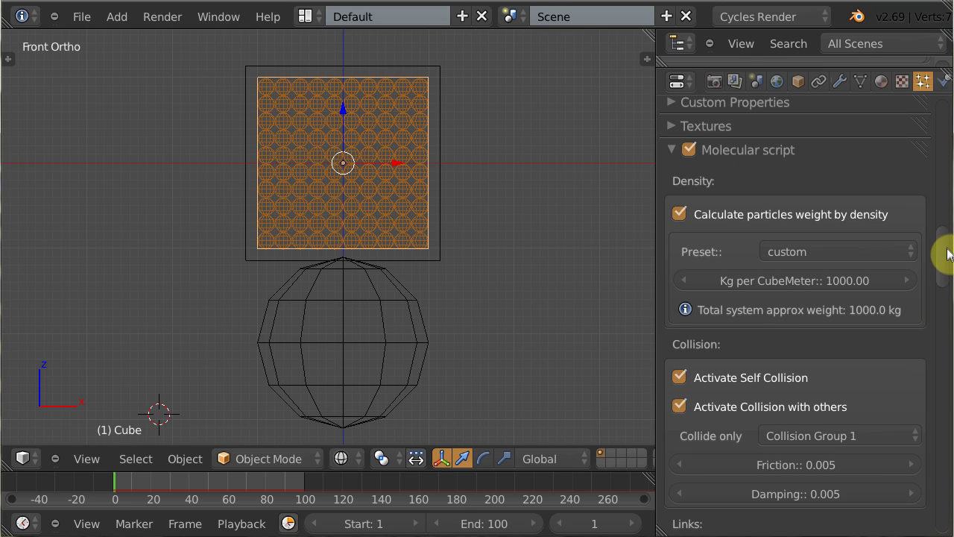
{"action": "left_click_drag", "start_coordinate": [944, 258], "coordinate": [943, 310]}
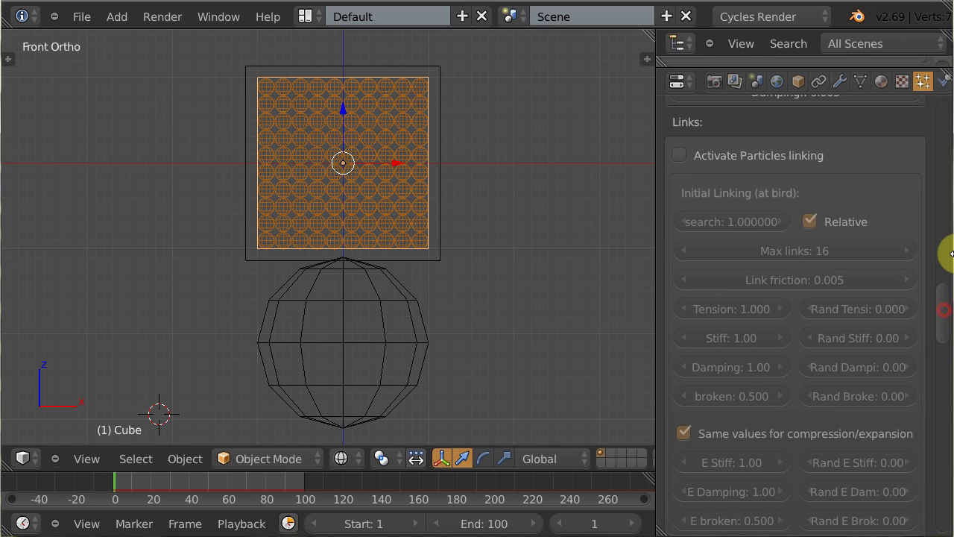
{"action": "left_click", "coordinate": [678, 154]}
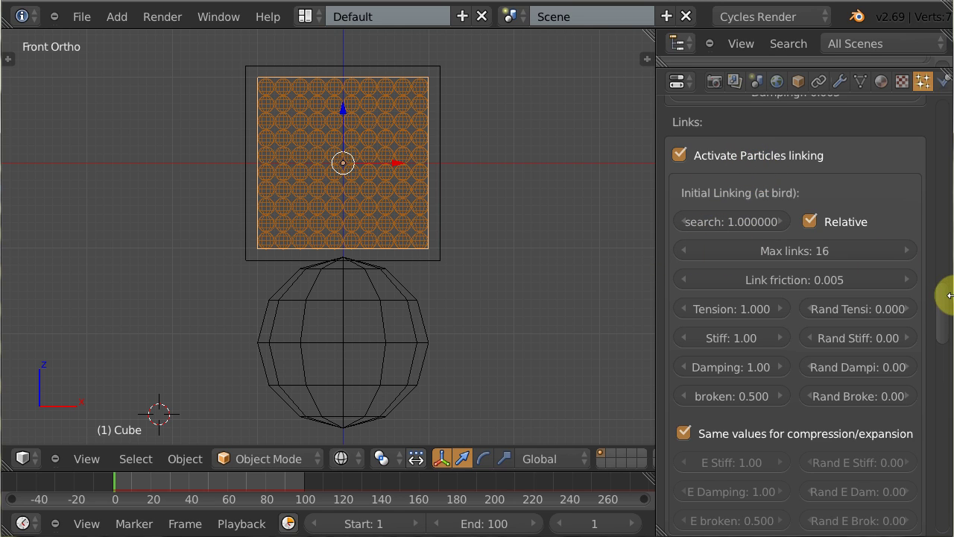
Free all bakes of the molecular simulation and return to the Links settings.
{"action": "left_click_drag", "start_coordinate": [947, 312], "coordinate": [942, 430]}
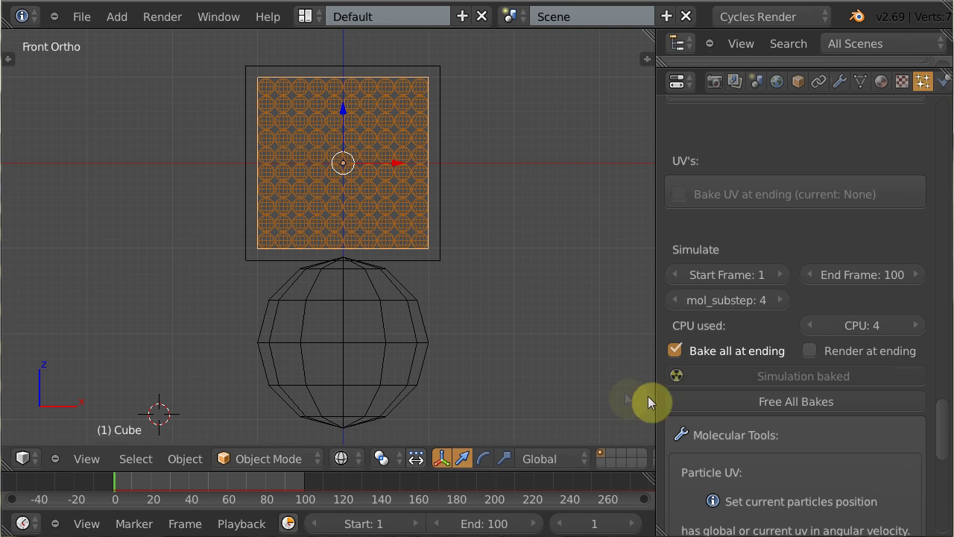
{"action": "left_click", "coordinate": [794, 403]}
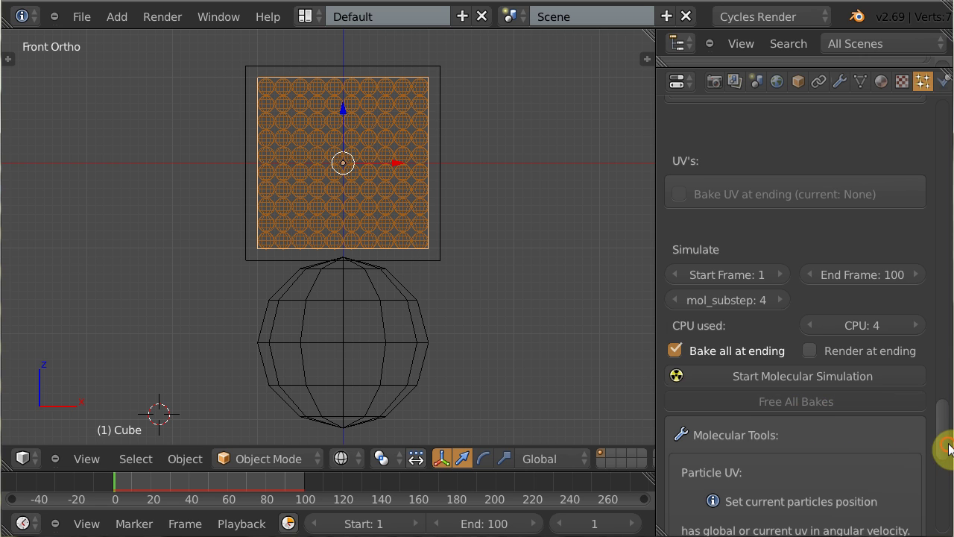
{"action": "scroll", "coordinate": [943, 390], "scroll_direction": "up", "scroll_amount": 15}
{"action": "left_click_drag", "start_coordinate": [947, 384], "coordinate": [950, 319]}
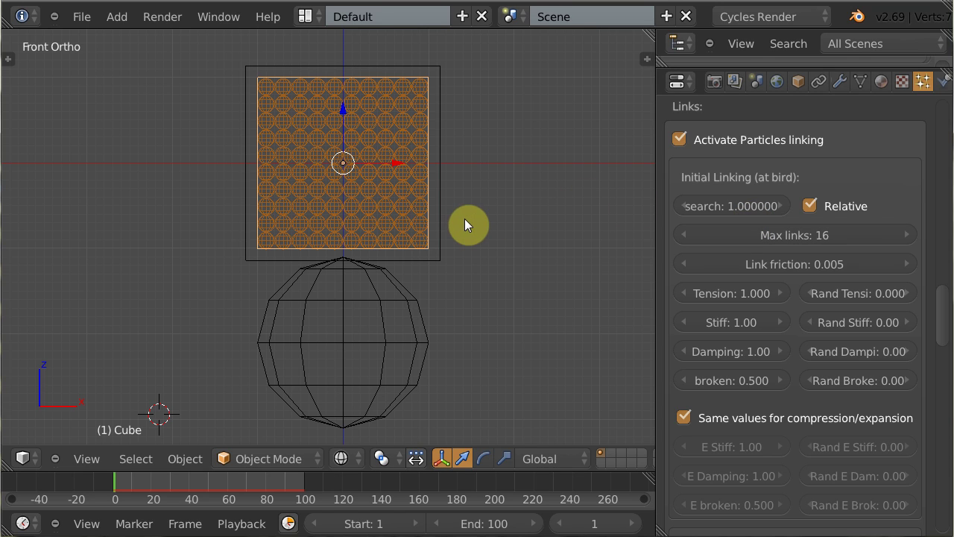
Delete the larger cube that encloses the particle cube.
{"action": "right_click", "coordinate": [443, 219]}
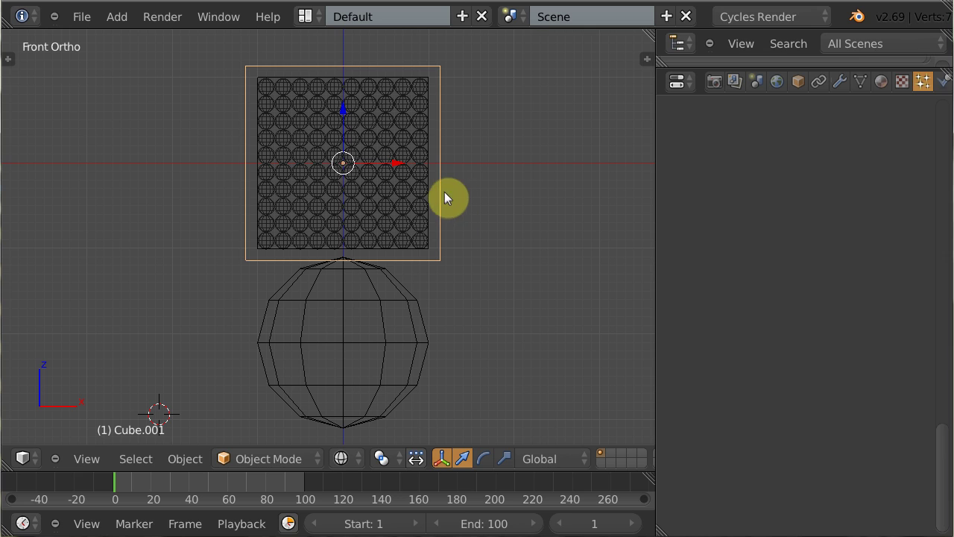
{"action": "key", "text": "x"}
{"action": "left_click", "coordinate": [430, 212]}
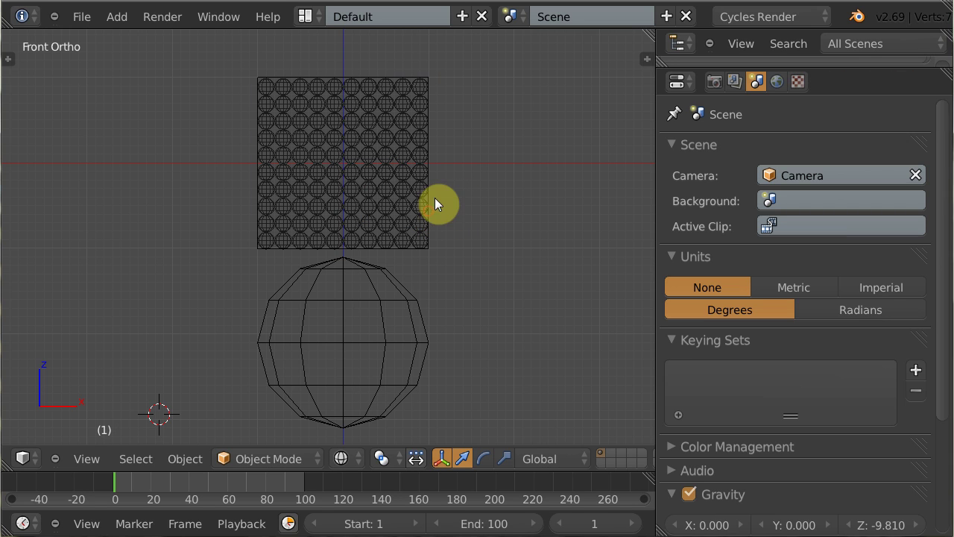
Move the sphere along the X axis far away from the particle cube, out of the visible area.
{"action": "right_click", "coordinate": [353, 347]}
{"action": "key", "text": "g"}
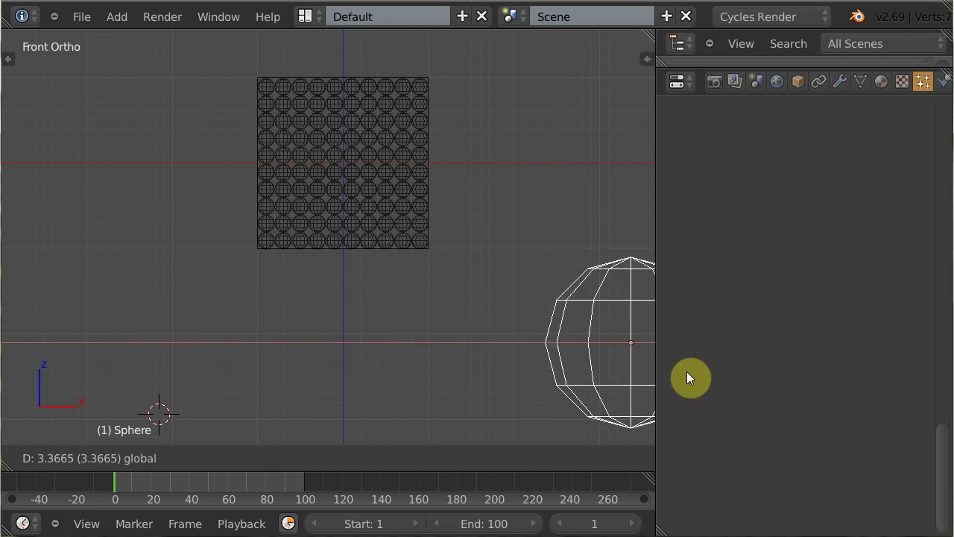
{"action": "left_click", "coordinate": [770, 380]}
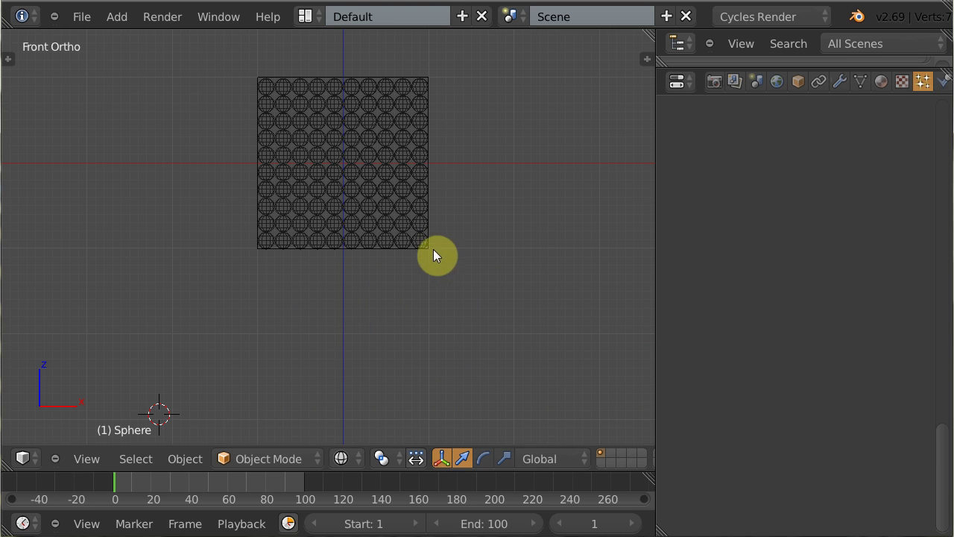
Snap the 3D cursor to the scene center and add a mesh cube there.
{"action": "right_click", "coordinate": [347, 164]}
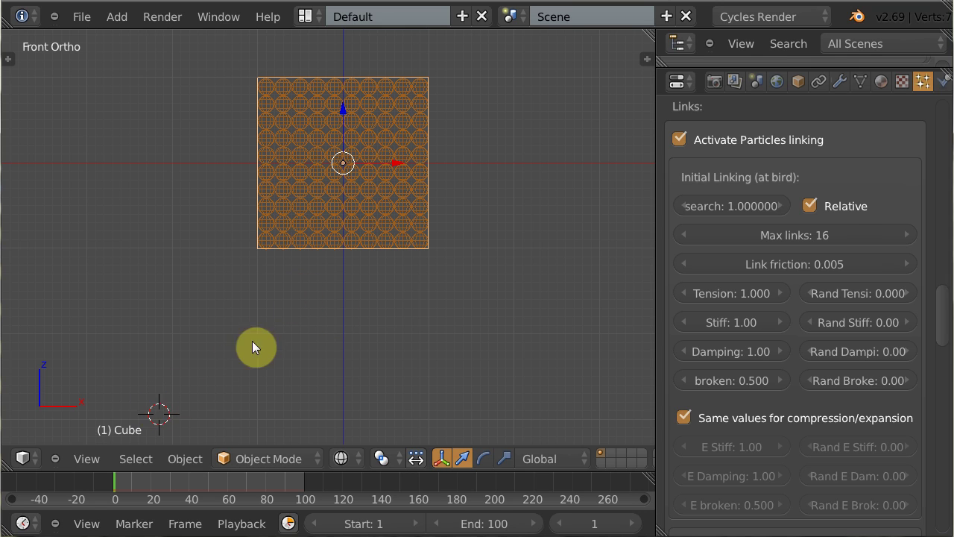
{"action": "key", "text": "shift+s"}
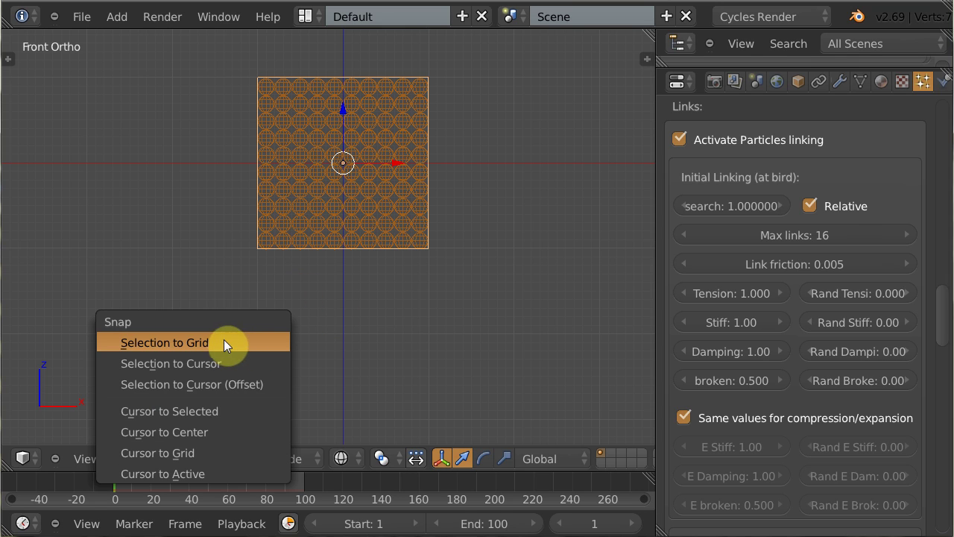
{"action": "left_click", "coordinate": [194, 432]}
{"action": "key", "text": "shift+a"}
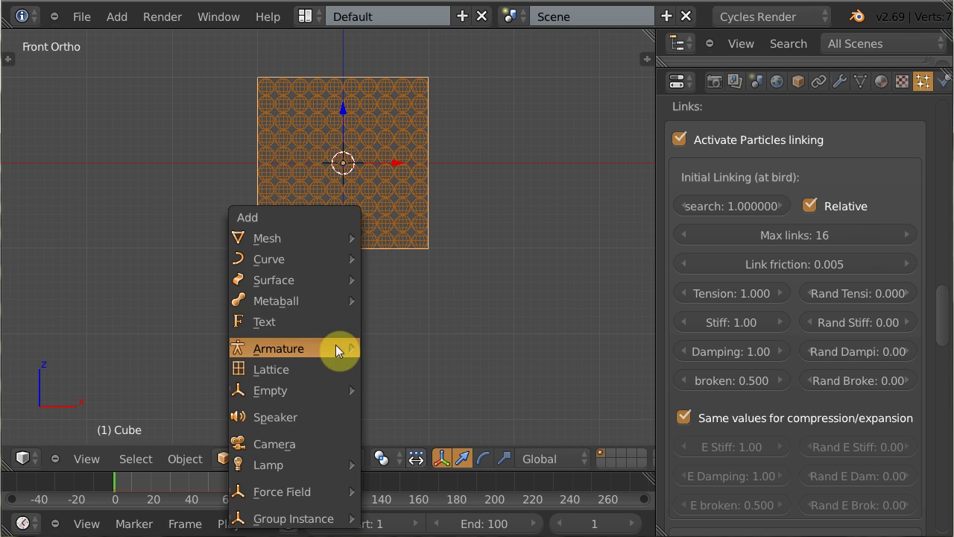
{"action": "mouse_move", "coordinate": [343, 240]}
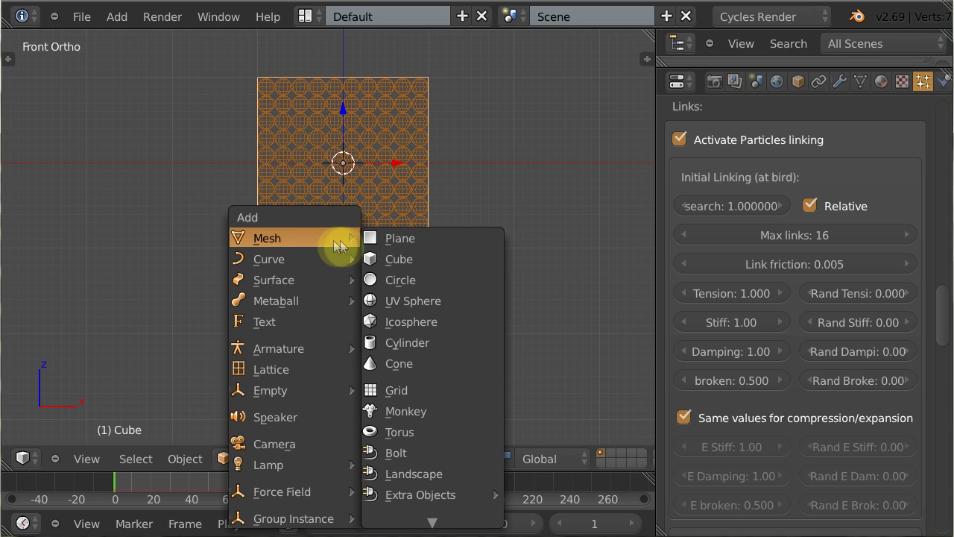
{"action": "left_click", "coordinate": [389, 258]}
Move the new cube below the particle cube and offset it toward positive X.
{"action": "key", "text": "g"}
{"action": "key", "text": "z"}
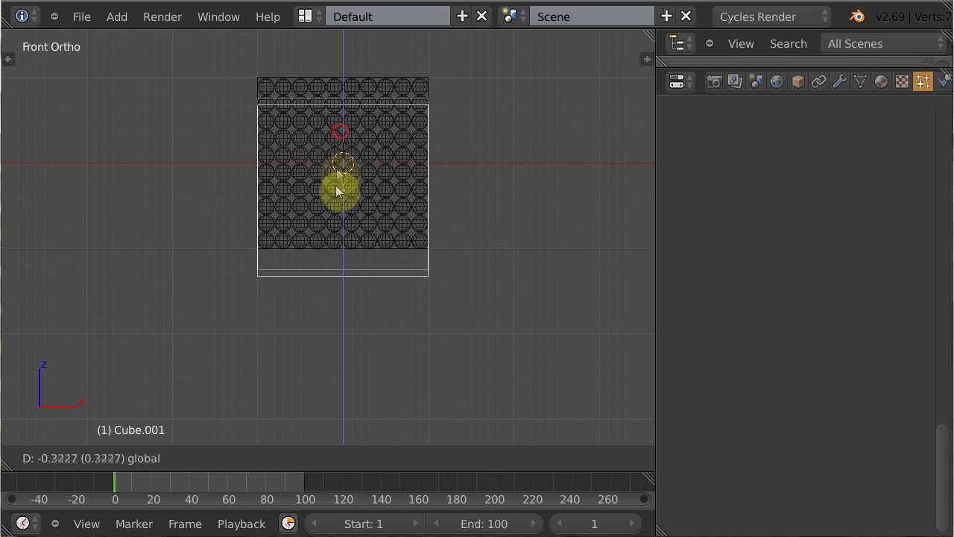
{"action": "left_click", "coordinate": [321, 303]}
{"action": "key", "text": "g"}
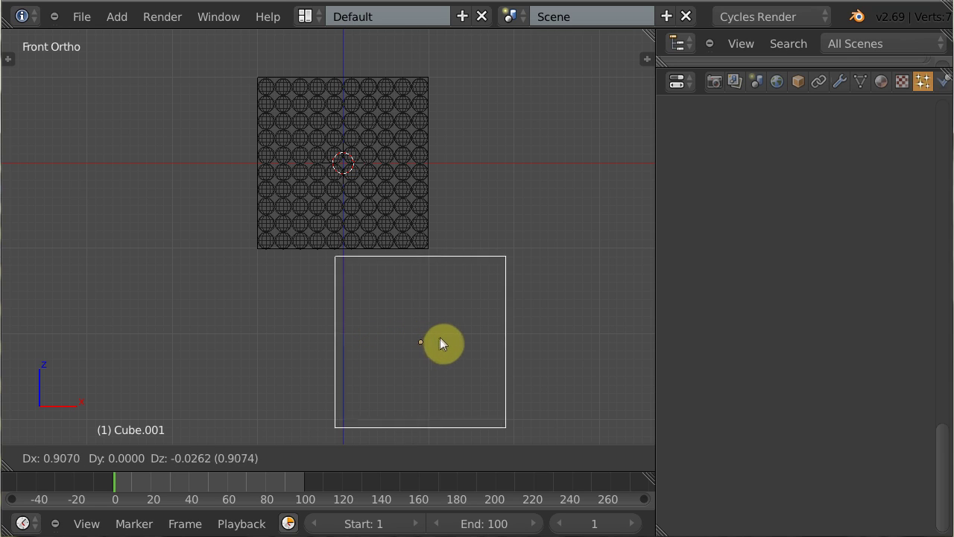
{"action": "left_click", "coordinate": [447, 333]}
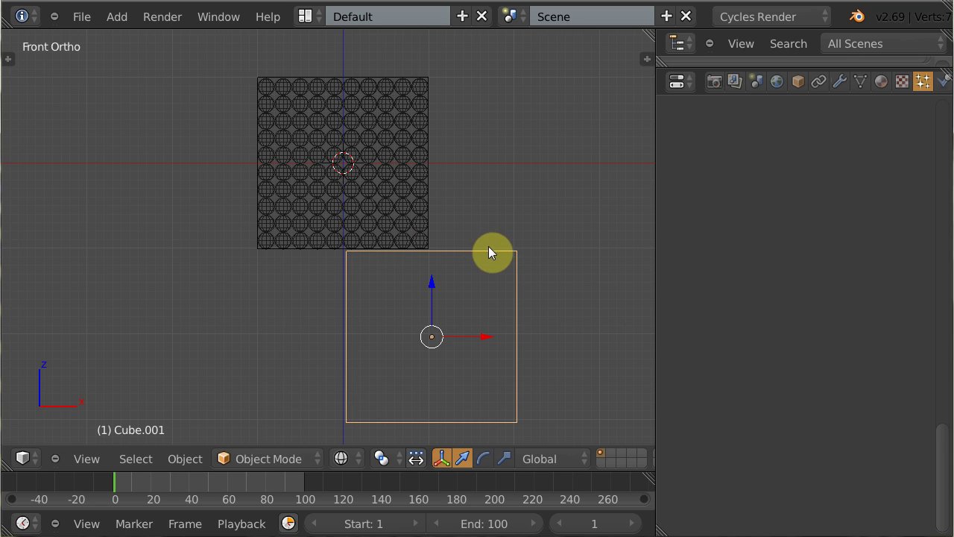
Flatten the new cube along Z, enlarge it uniformly, and place it just under the particle cube, offset toward positive X.
{"action": "left_click_drag", "start_coordinate": [431, 298], "coordinate": [438, 266]}
{"action": "key", "text": "s"}
{"action": "key", "text": "z"}
{"action": "left_click", "coordinate": [441, 349]}
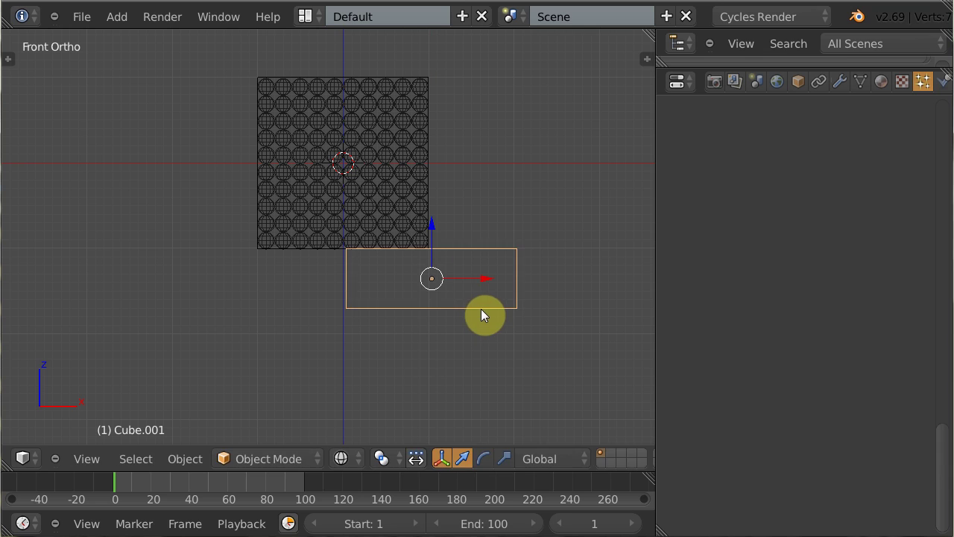
{"action": "key", "text": "s"}
{"action": "left_click", "coordinate": [525, 318]}
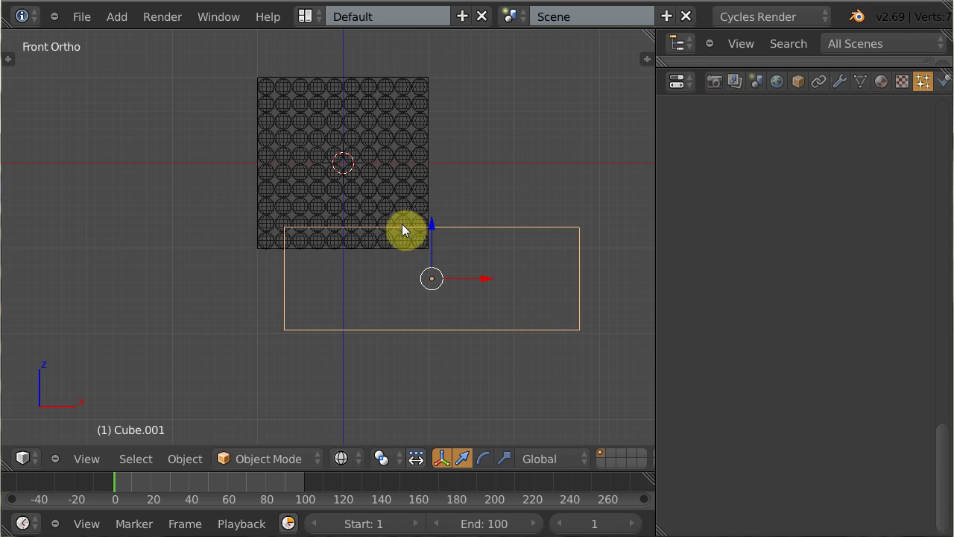
{"action": "left_click_drag", "start_coordinate": [437, 248], "coordinate": [436, 278]}
{"action": "right_click", "coordinate": [436, 279]}
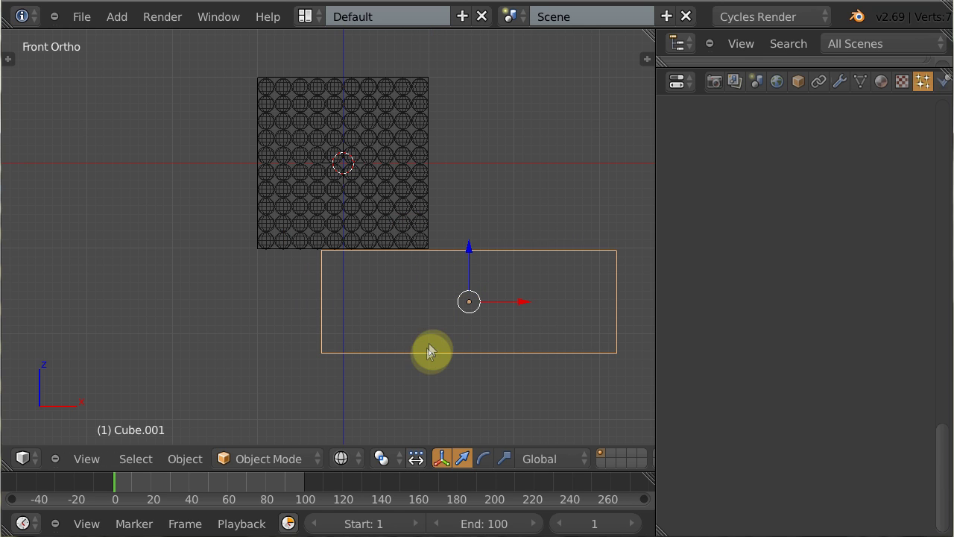
Duplicate the flattened block to a lower position toward negative X and set the viewport shading to Solid.
{"action": "key", "text": "shift+d"}
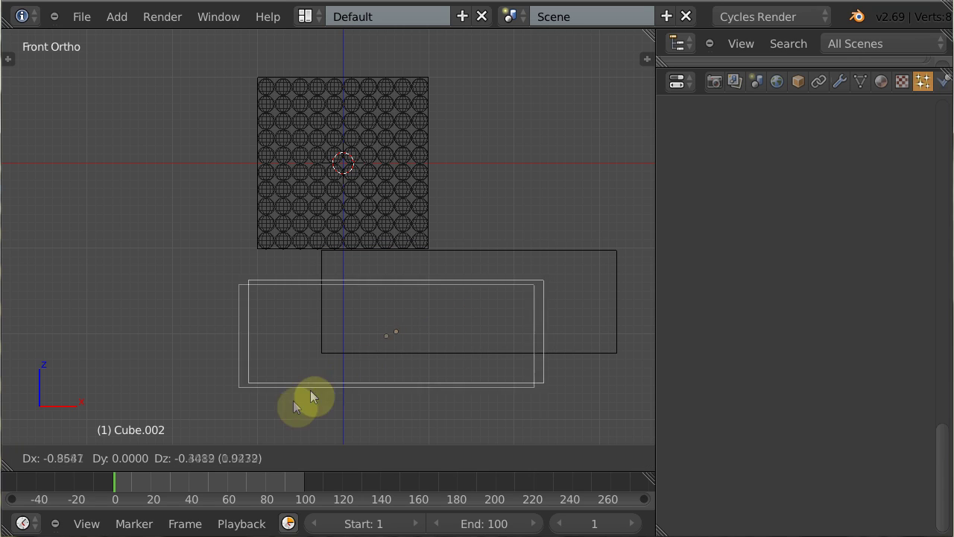
{"action": "left_click", "coordinate": [202, 434]}
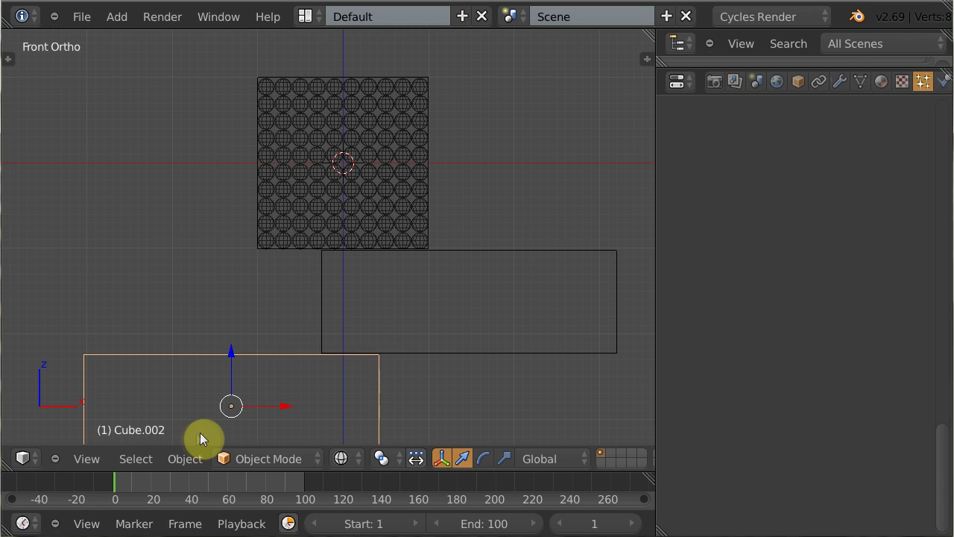
{"action": "left_click", "coordinate": [341, 459]}
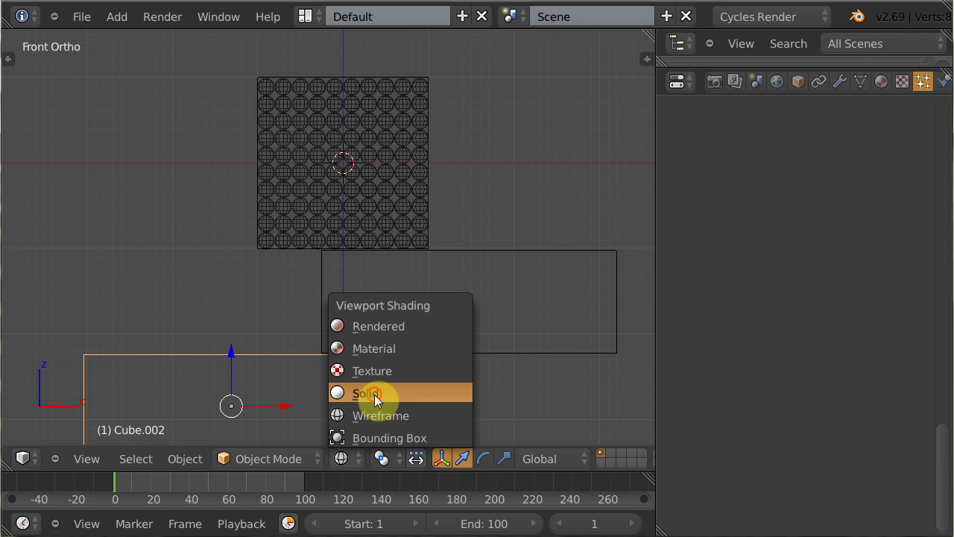
{"action": "left_click", "coordinate": [374, 394]}
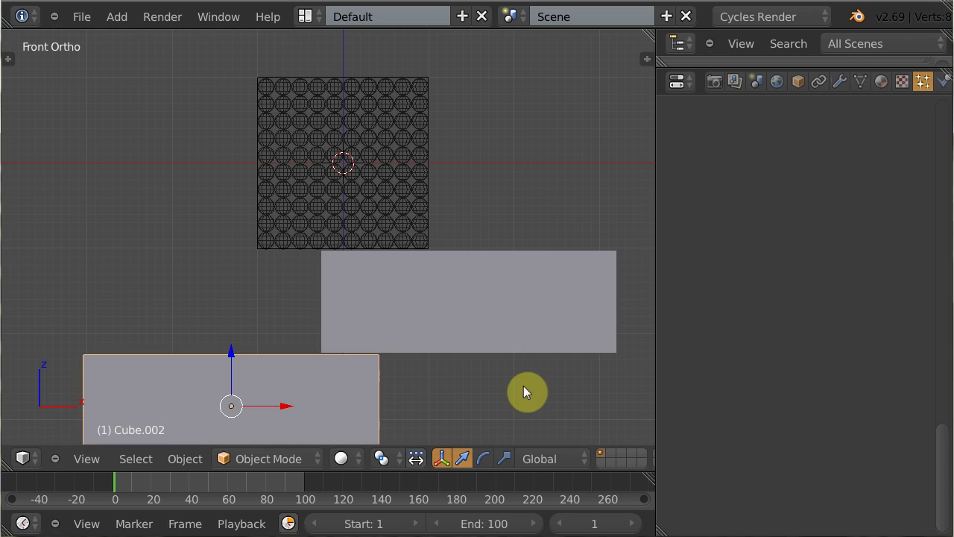
Select the particle cube and mark the radius of its upper-left corner particle with a grease pencil line.
{"action": "right_click", "coordinate": [369, 168]}
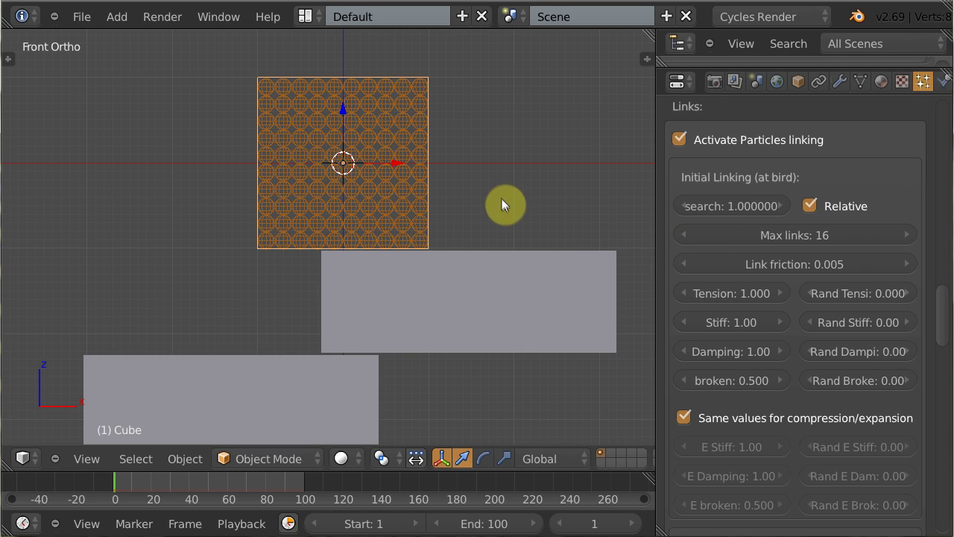
{"action": "middle_click_drag", "start_coordinate": [485, 172], "coordinate": [502, 226], "text": "shift"}
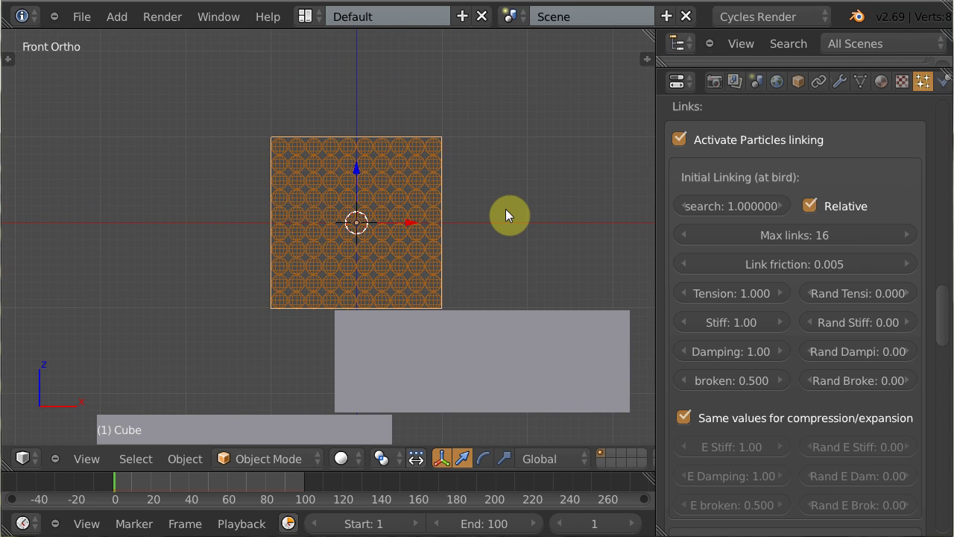
{"action": "scroll", "coordinate": [506, 211], "scroll_direction": "up", "scroll_amount": 5}
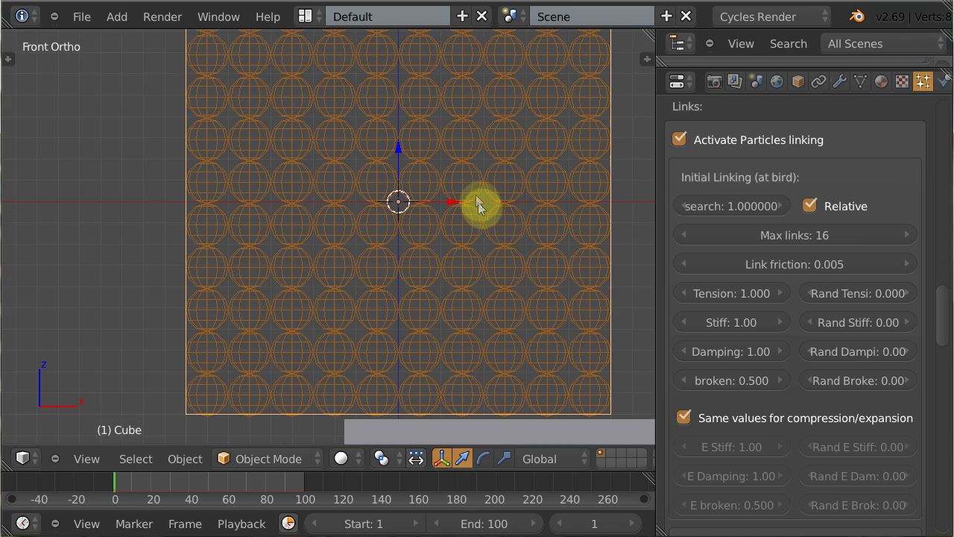
{"action": "middle_click_drag", "start_coordinate": [424, 199], "coordinate": [437, 302], "text": "shift"}
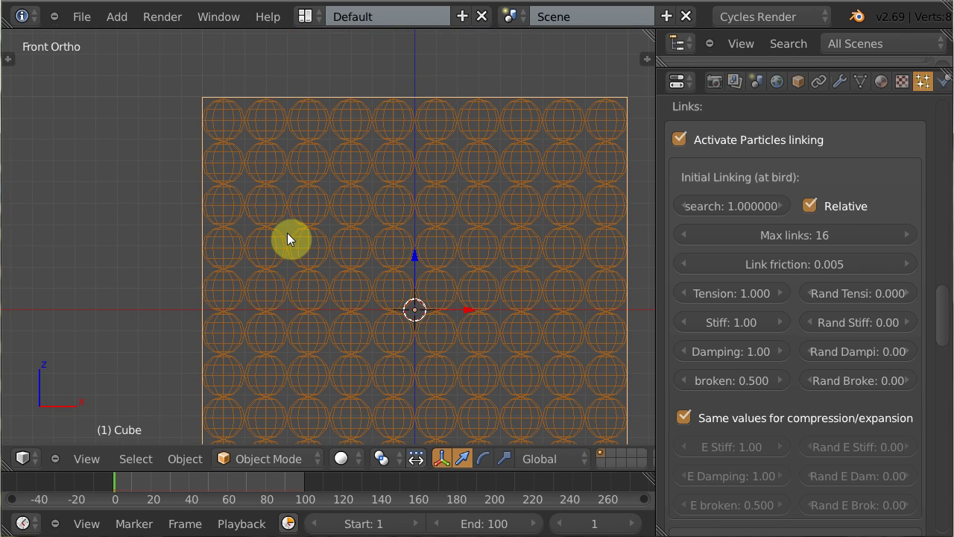
{"action": "scroll", "coordinate": [287, 233], "scroll_direction": "up", "scroll_amount": 1}
{"action": "scroll", "coordinate": [287, 233], "scroll_direction": "up", "scroll_amount": 1}
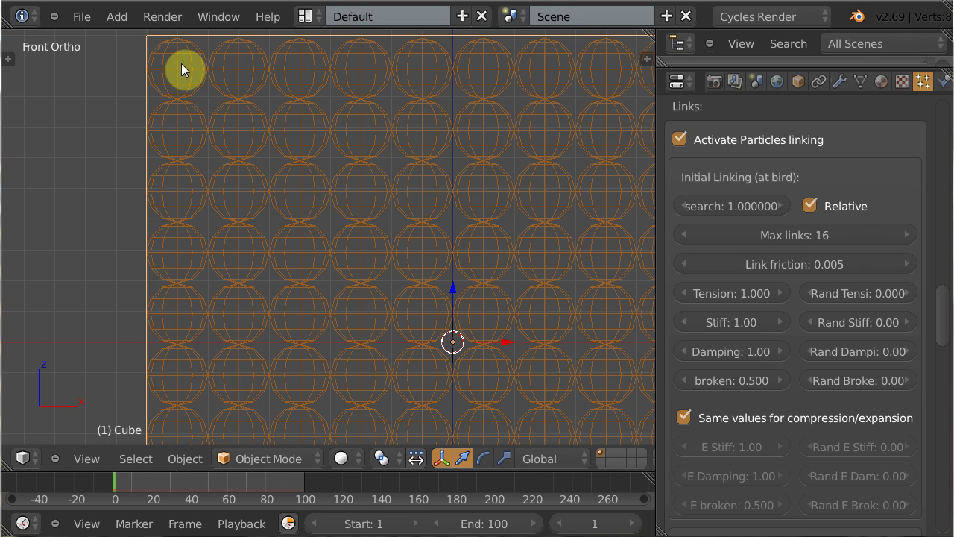
{"action": "left_click", "coordinate": [85, 157]}
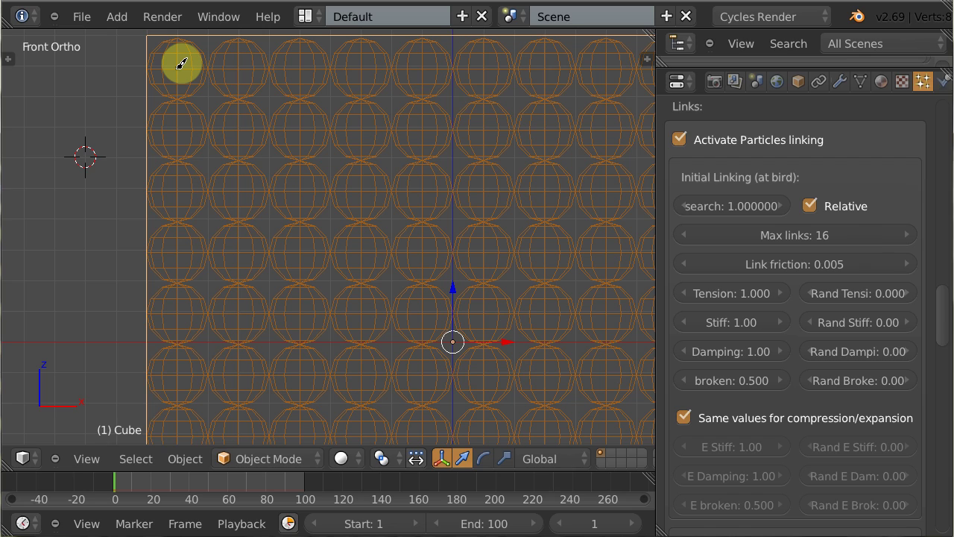
{"action": "left_click_drag", "start_coordinate": [178, 67], "coordinate": [211, 67]}
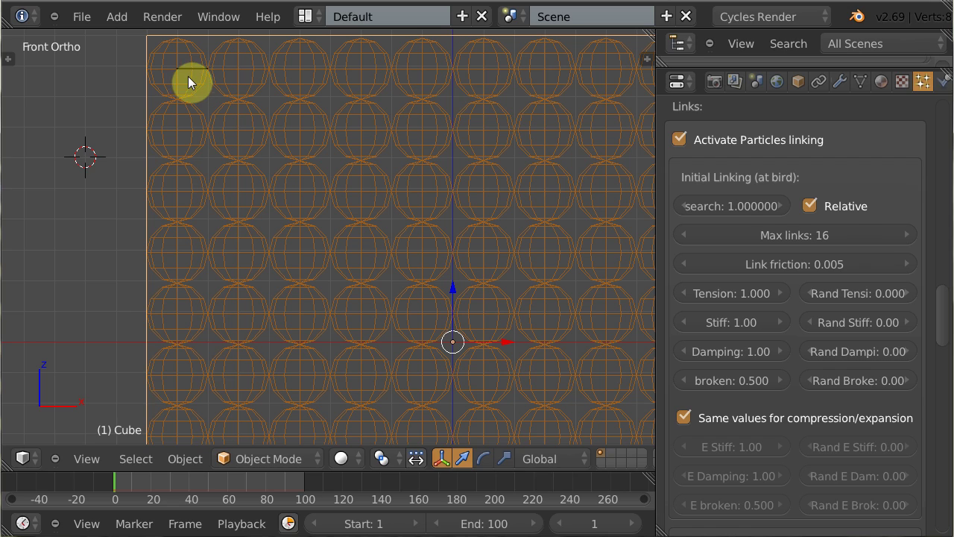
Set the initial linking search distance to 2.1.
{"action": "left_click", "coordinate": [742, 206]}
{"action": "type", "text": "2"}
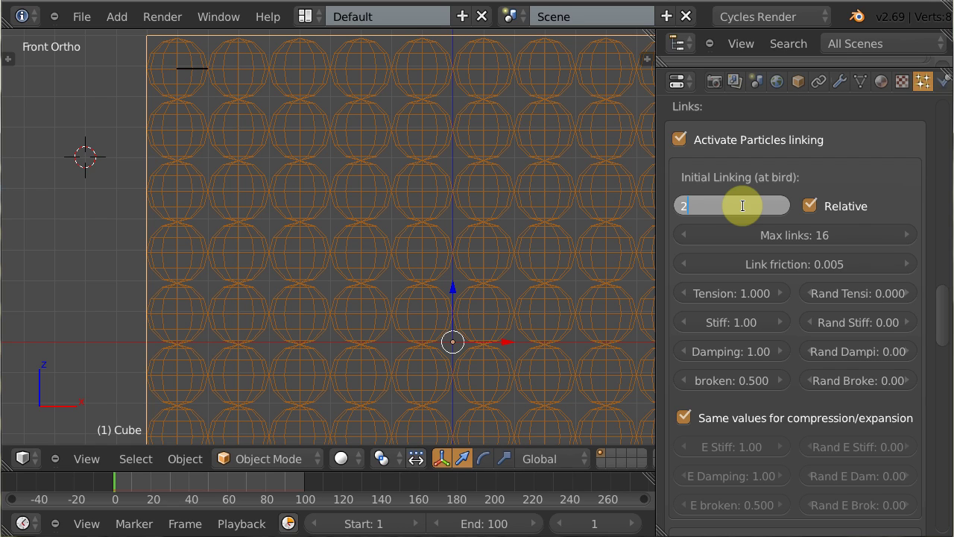
{"action": "type", "text": ".1"}
{"action": "key", "text": "Return"}
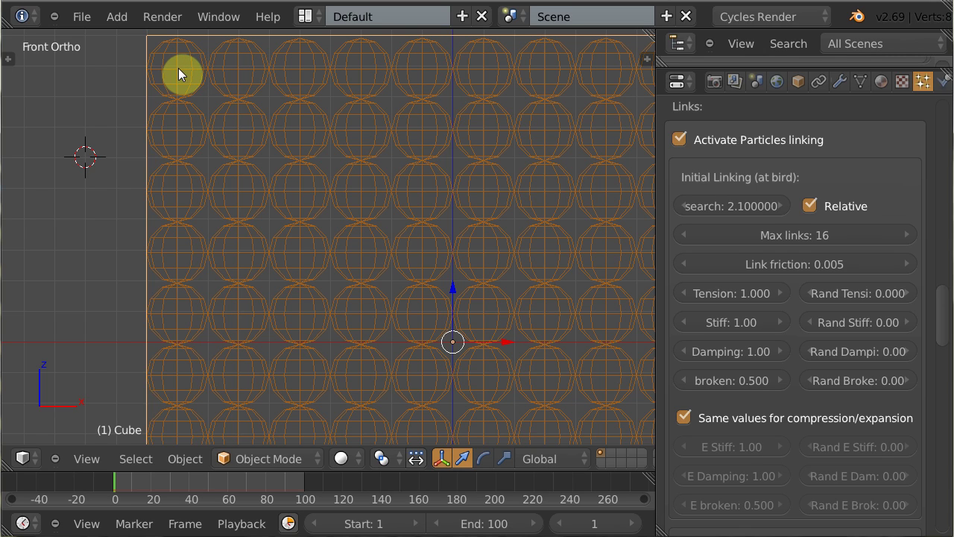
Draw grease pencil lines from the corner particle to its horizontal and vertical neighbours.
{"action": "left_click_drag", "start_coordinate": [183, 64], "coordinate": [248, 62]}
{"action": "left_click_drag", "start_coordinate": [184, 76], "coordinate": [183, 132]}
Set the initial linking search distance to 3.5.
{"action": "left_click", "coordinate": [708, 203]}
{"action": "type", "text": "3"}
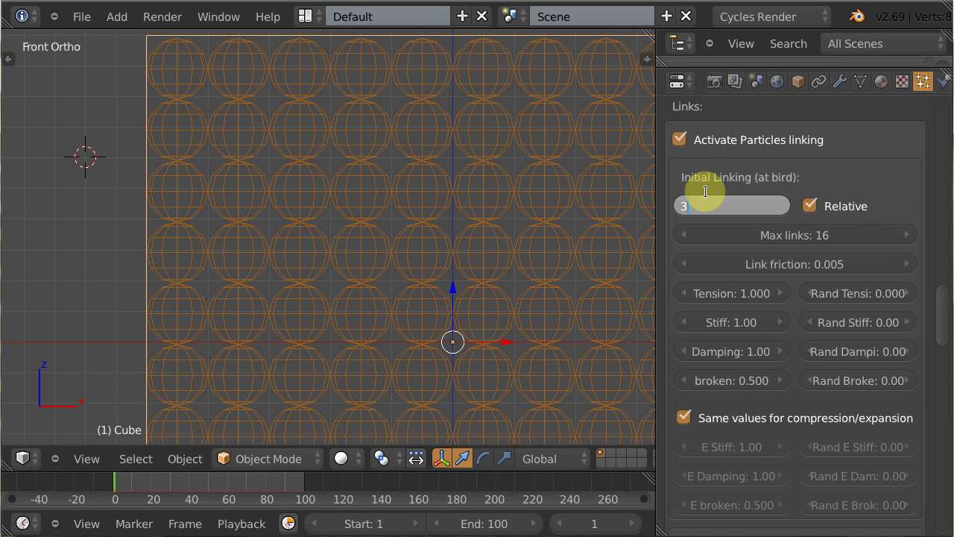
{"action": "type", "text": ".5"}
{"action": "key", "text": "Return"}
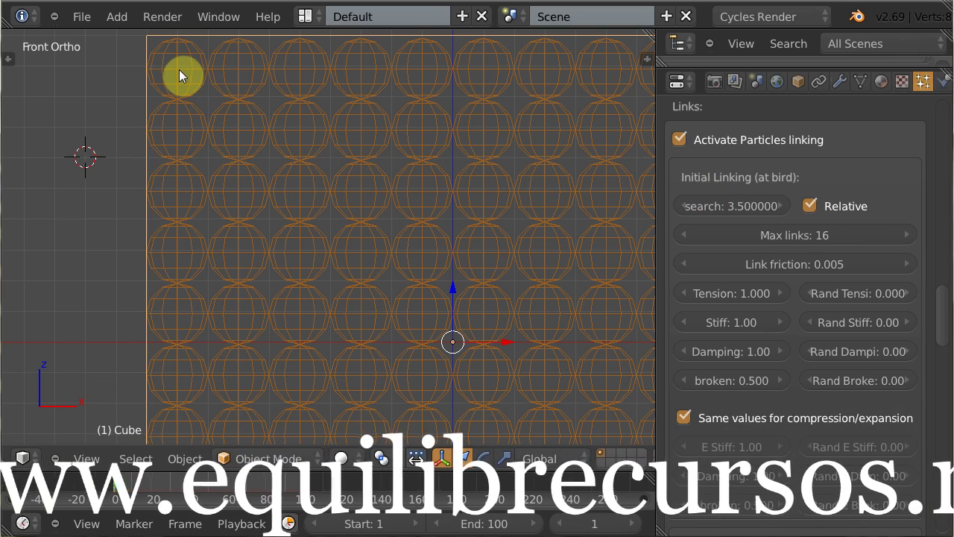
Draw grease pencil lines from the corner particle to the third particle across, the third one down, and its diagonal neighbour.
{"action": "left_click_drag", "start_coordinate": [177, 67], "coordinate": [297, 65]}
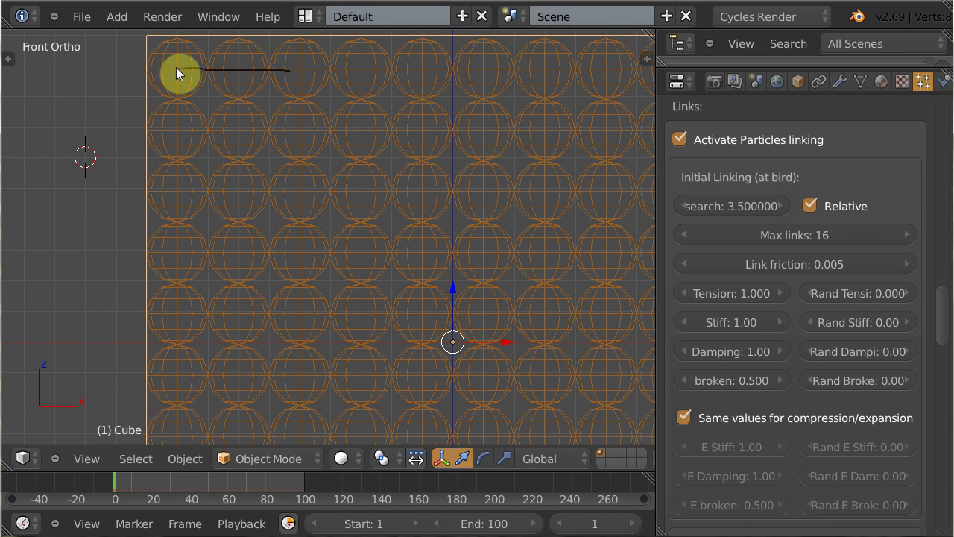
{"action": "left_click_drag", "start_coordinate": [182, 63], "coordinate": [179, 183]}
{"action": "mouse_move", "coordinate": [188, 79]}
{"action": "left_mouse_down"}
{"action": "mouse_move", "coordinate": [196, 73]}
{"action": "mouse_move", "coordinate": [253, 134]}
{"action": "left_mouse_up"}
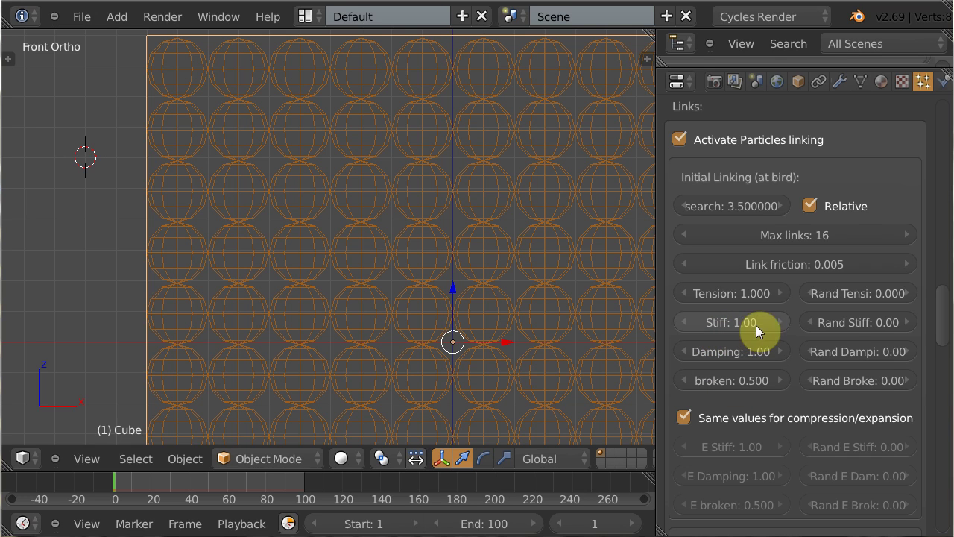
Try an initial linking tension of 1.1 and set it back to 1.
{"action": "left_click", "coordinate": [726, 293]}
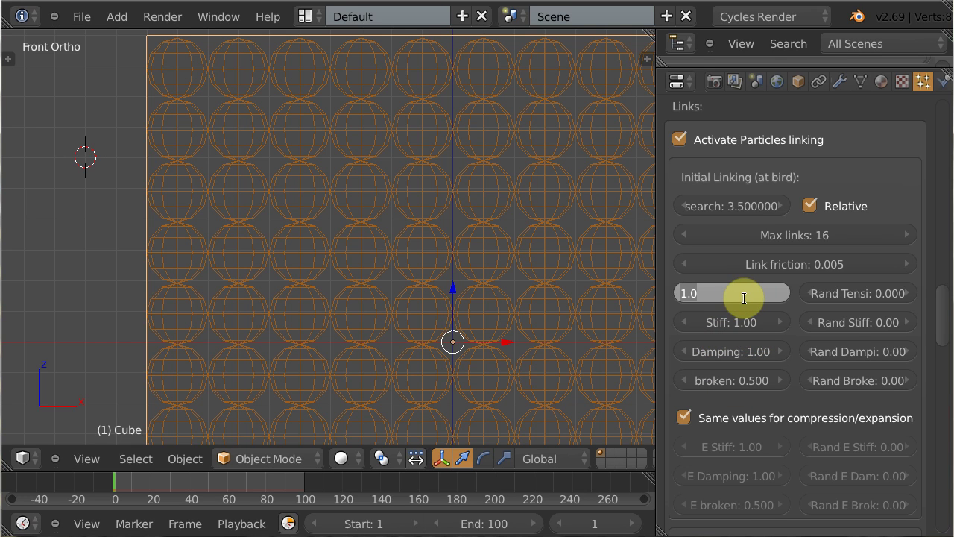
{"action": "type", "text": "1.1"}
{"action": "key", "text": "Return"}
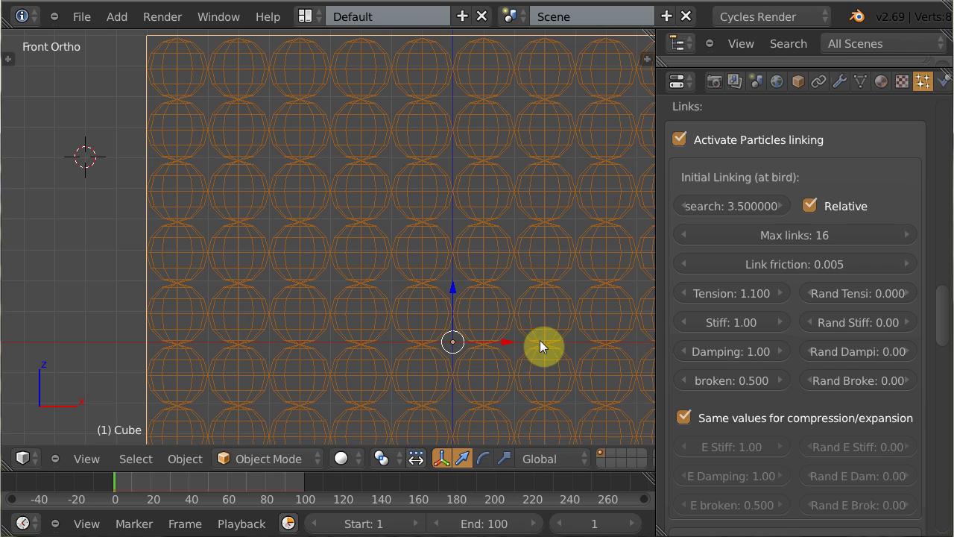
{"action": "left_click", "coordinate": [746, 294]}
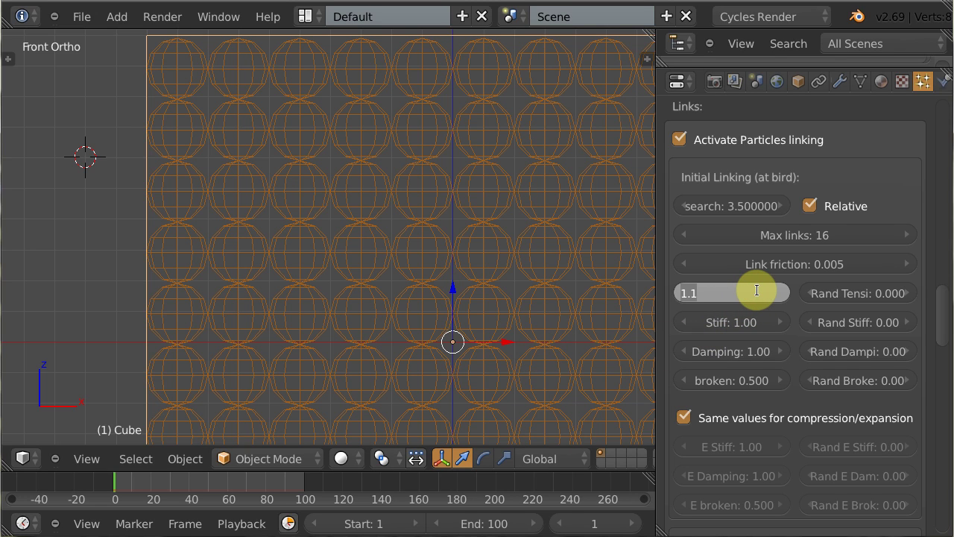
{"action": "type", "text": "1"}
{"action": "key", "text": "Return"}
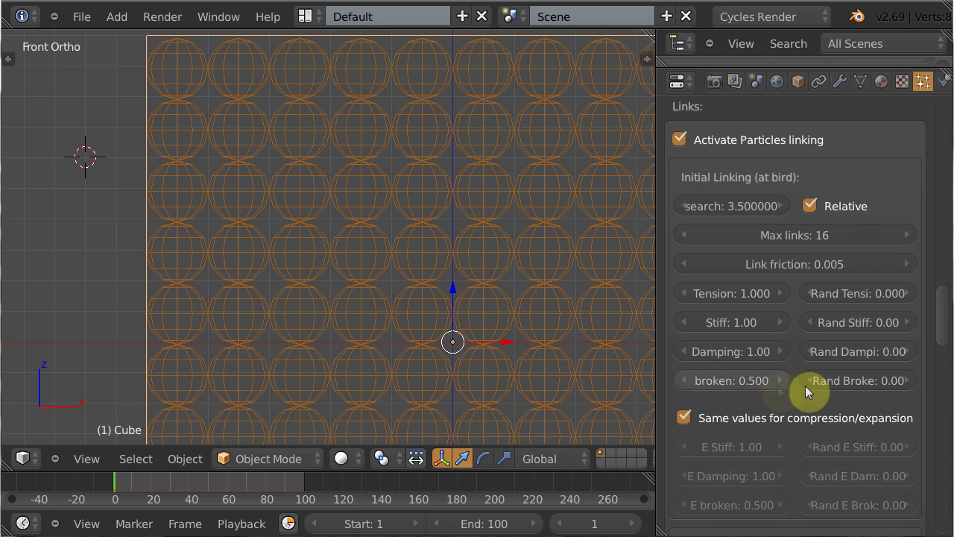
Set the initial linking's E broken value to 0.2 using separate expansion values, and re-enable the same values for compression/expansion.
{"action": "scroll", "coordinate": [943, 272], "scroll_direction": "down", "scroll_amount": 5}
{"action": "scroll", "coordinate": [939, 335], "scroll_direction": "down", "scroll_amount": 1}
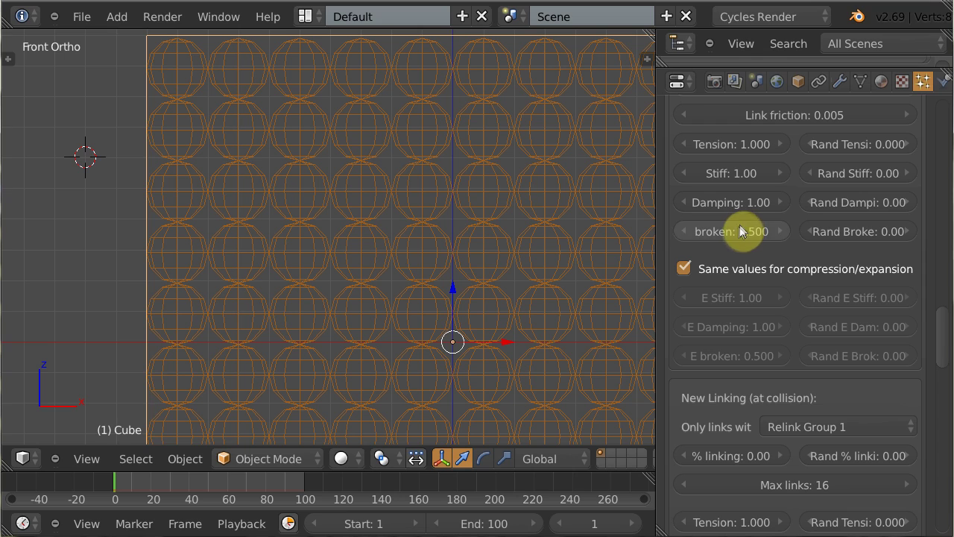
{"action": "left_click", "coordinate": [685, 268]}
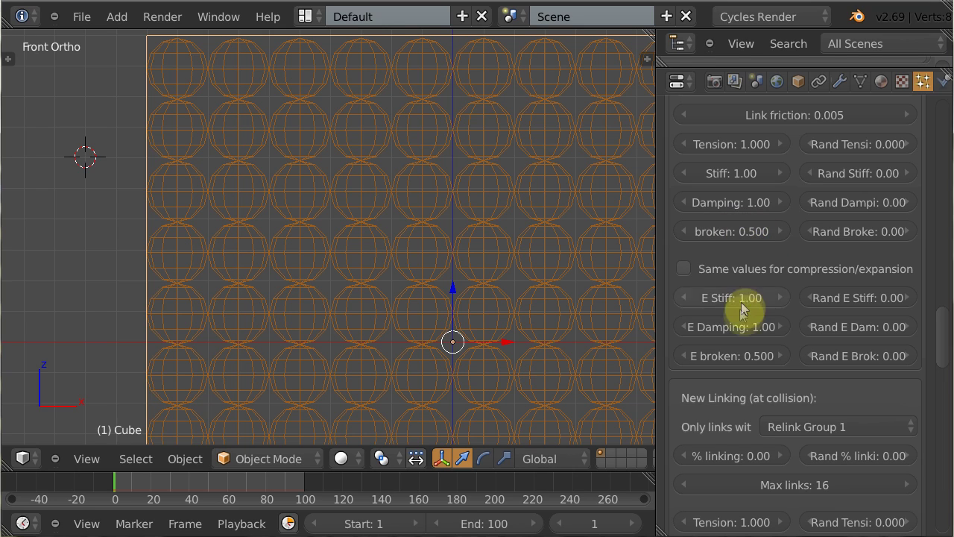
{"action": "left_click", "coordinate": [740, 354]}
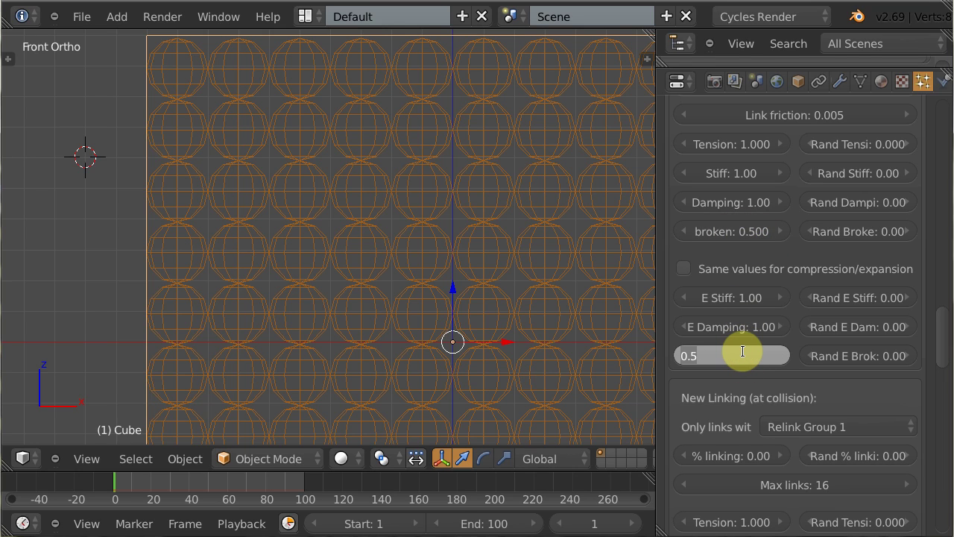
{"action": "type", "text": "0.2"}
{"action": "key", "text": "Return"}
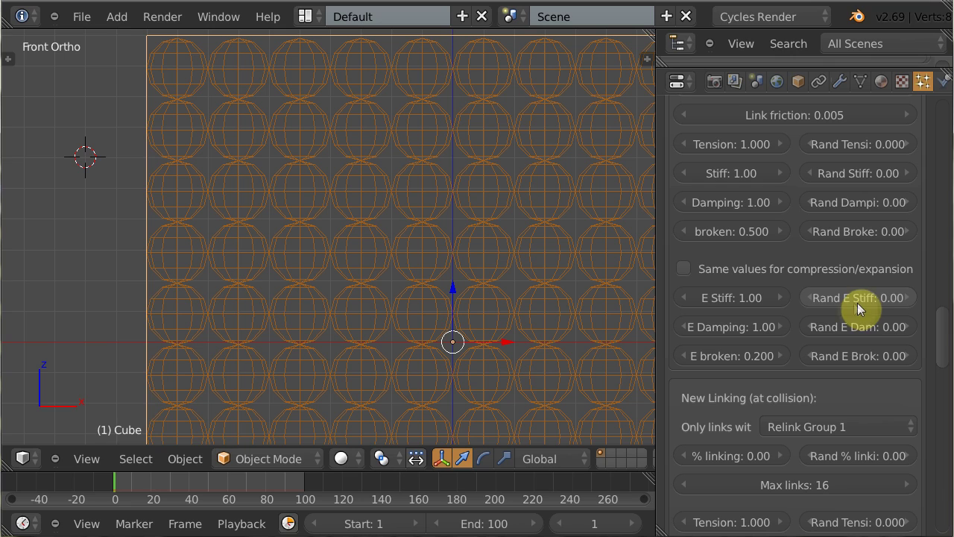
{"action": "left_click", "coordinate": [682, 267]}
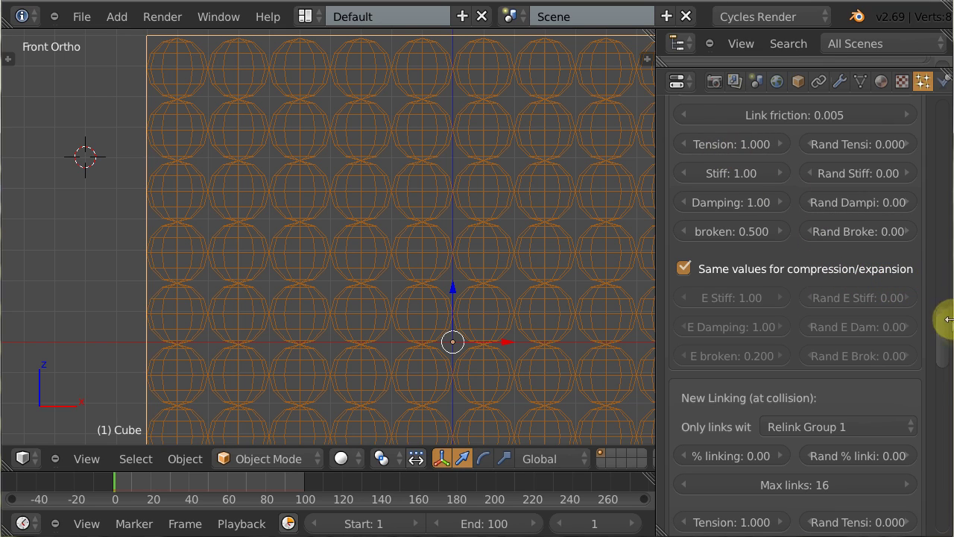
Examine the New Linking (at collision) settings, including the separate compression/expansion values, and the Simulate settings.
{"action": "scroll", "coordinate": [723, 199], "scroll_direction": "down", "scroll_amount": 6}
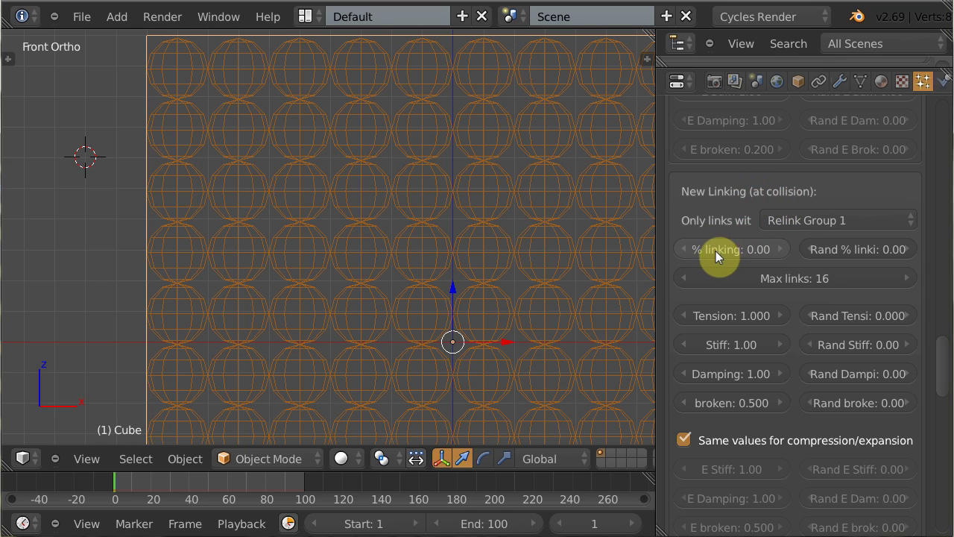
{"action": "mouse_move", "coordinate": [719, 249]}
{"action": "left_mouse_down"}
{"action": "mouse_move", "coordinate": [761, 252]}
{"action": "mouse_move", "coordinate": [696, 250]}
{"action": "mouse_move", "coordinate": [734, 244]}
{"action": "left_mouse_up"}
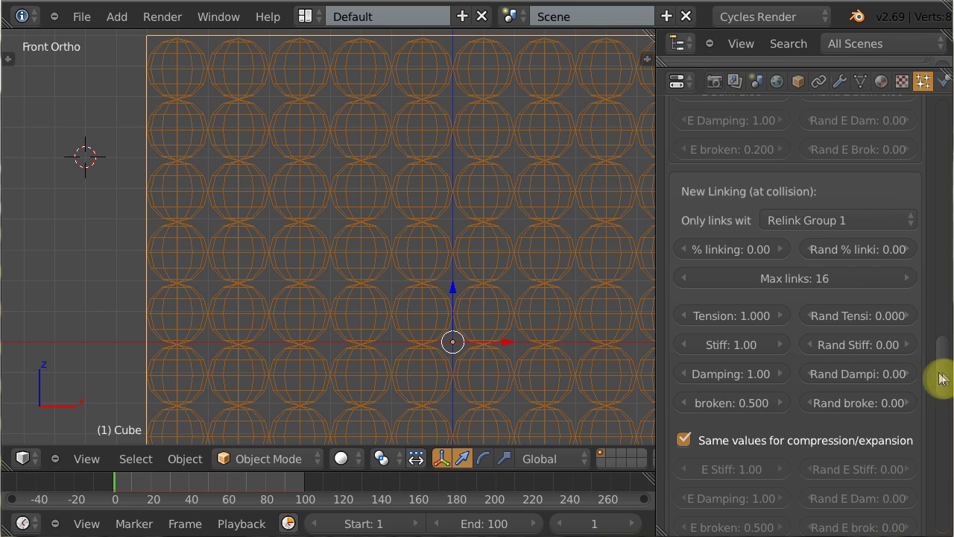
{"action": "left_click_drag", "start_coordinate": [943, 378], "coordinate": [939, 402]}
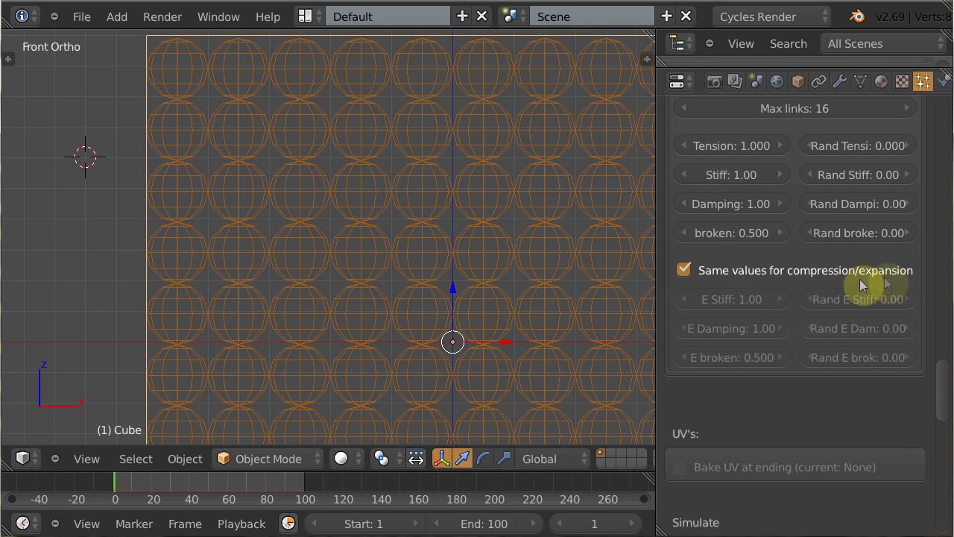
{"action": "left_click", "coordinate": [683, 270]}
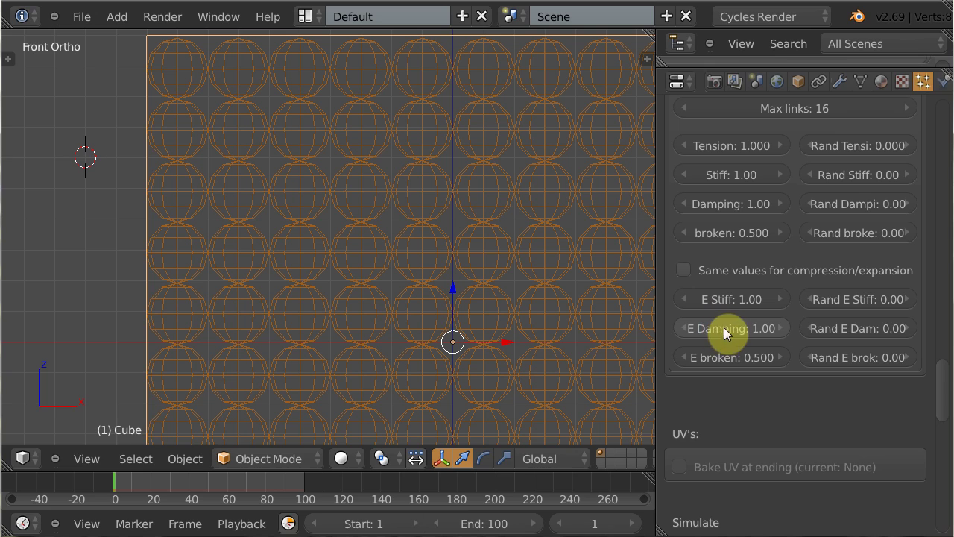
{"action": "left_click", "coordinate": [683, 268]}
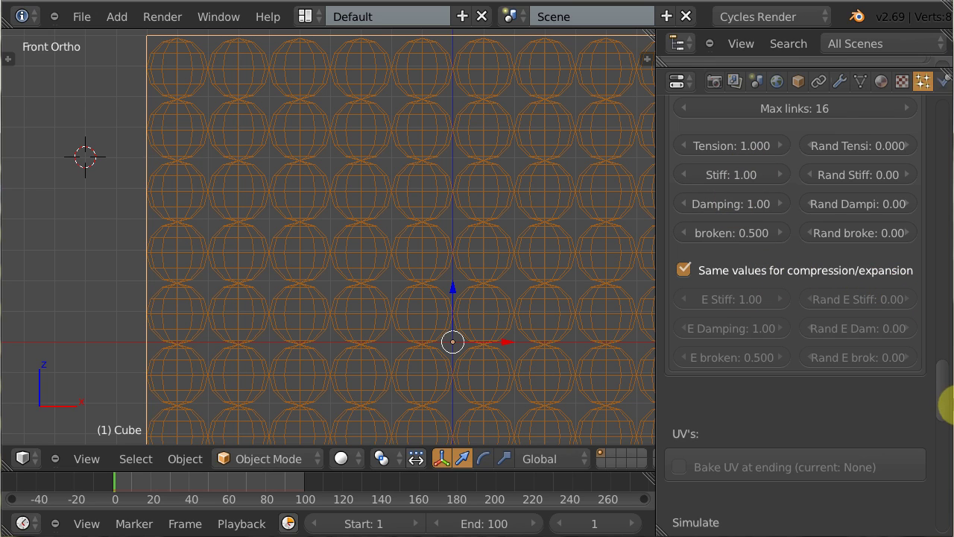
{"action": "scroll", "coordinate": [948, 418], "scroll_direction": "down", "scroll_amount": 2}
{"action": "scroll", "coordinate": [948, 417], "scroll_direction": "down", "scroll_amount": 6}
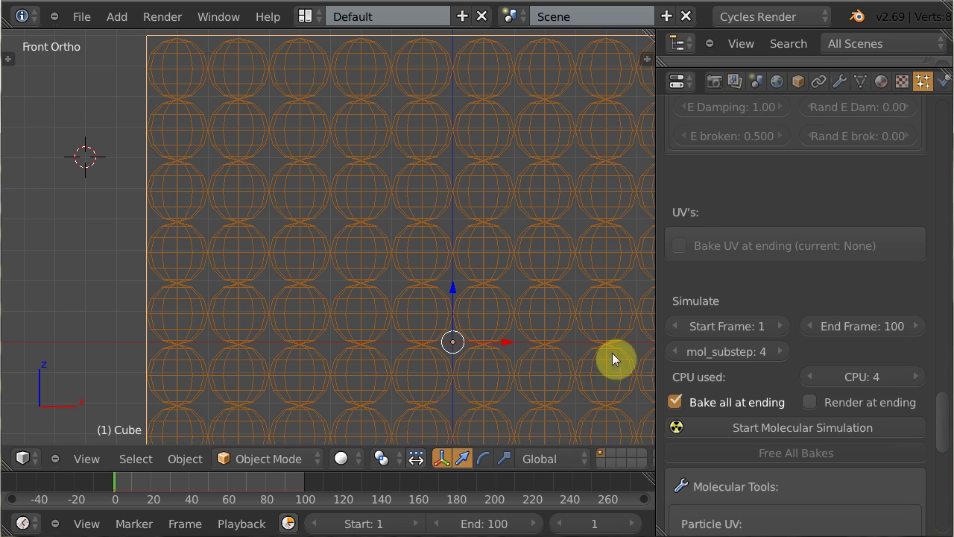
Widen the viewport and delete the extra object beyond the blocks toward positive X.
{"action": "left_click_drag", "start_coordinate": [655, 320], "coordinate": [693, 320]}
{"action": "scroll", "coordinate": [586, 274], "scroll_direction": "up", "scroll_amount": 3}
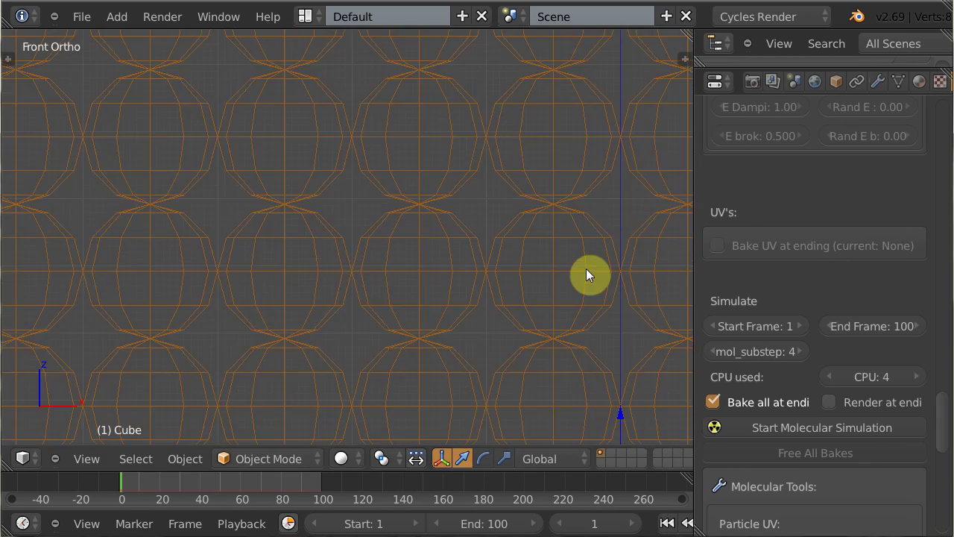
{"action": "scroll", "coordinate": [586, 274], "scroll_direction": "down", "scroll_amount": 12}
{"action": "right_click", "coordinate": [579, 336]}
{"action": "key", "text": "x"}
{"action": "left_click", "coordinate": [586, 342]}
Enable Collision physics on the upper block, set its particle damping factor to 0.5, and enter its particle friction factor.
{"action": "right_click", "coordinate": [441, 329]}
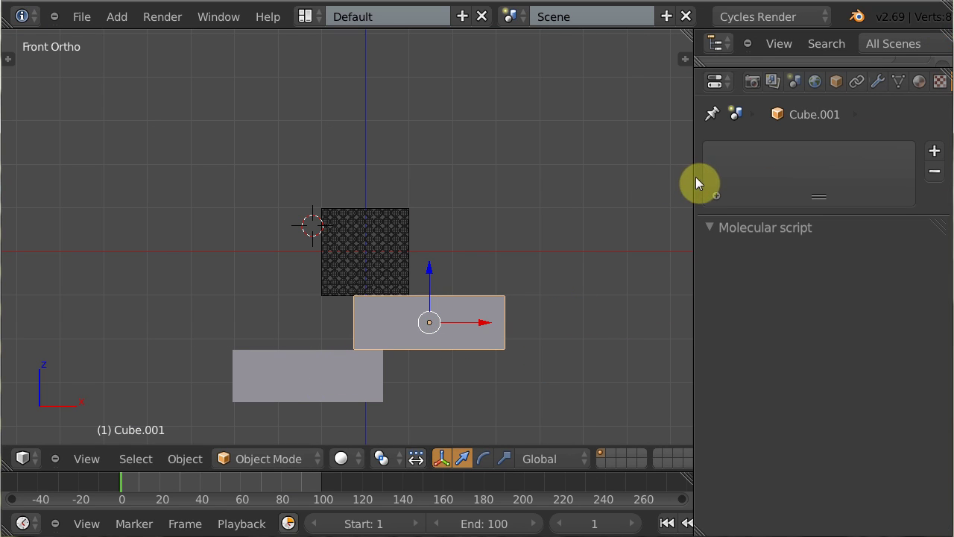
{"action": "left_click_drag", "start_coordinate": [693, 176], "coordinate": [645, 177]}
{"action": "left_click", "coordinate": [936, 82]}
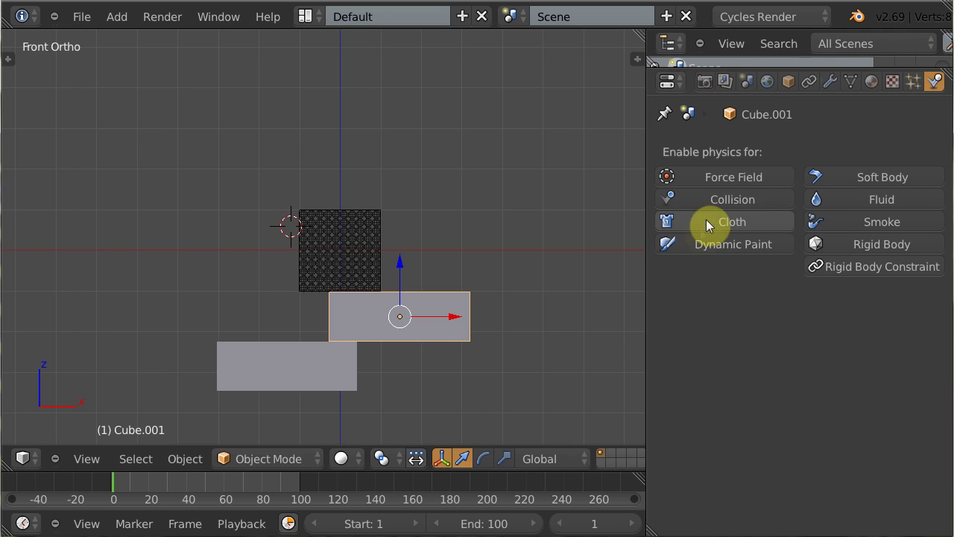
{"action": "left_click", "coordinate": [719, 199]}
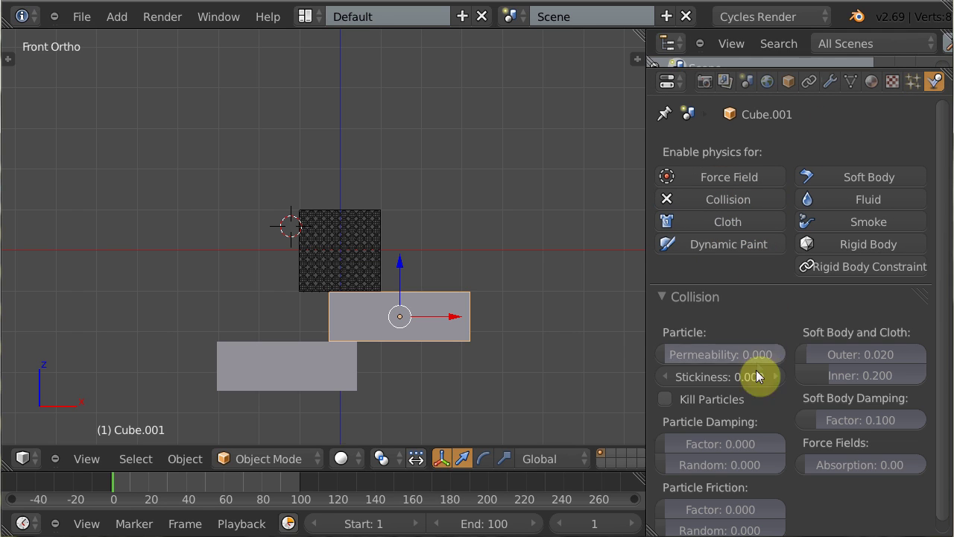
{"action": "left_click", "coordinate": [738, 443]}
{"action": "type", "text": ".5"}
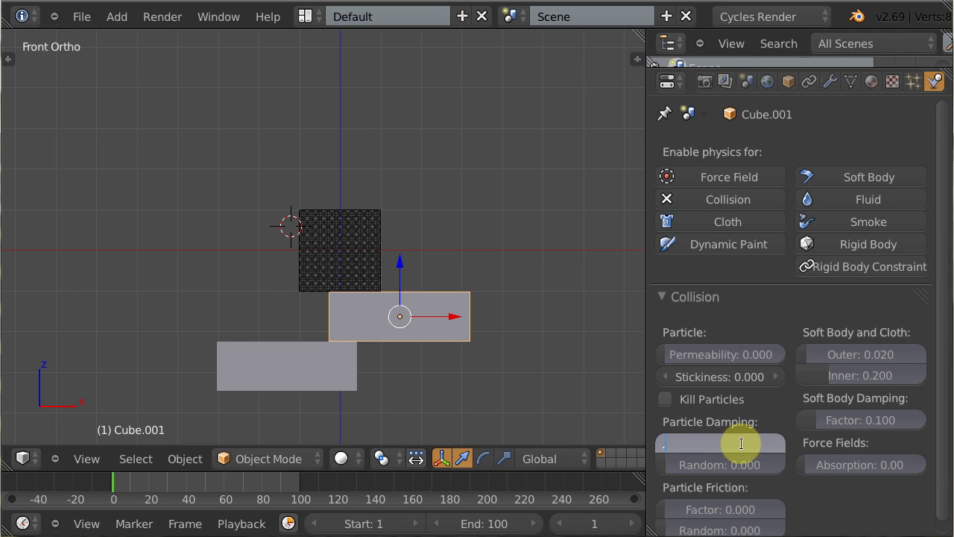
{"action": "key", "text": "Tab"}
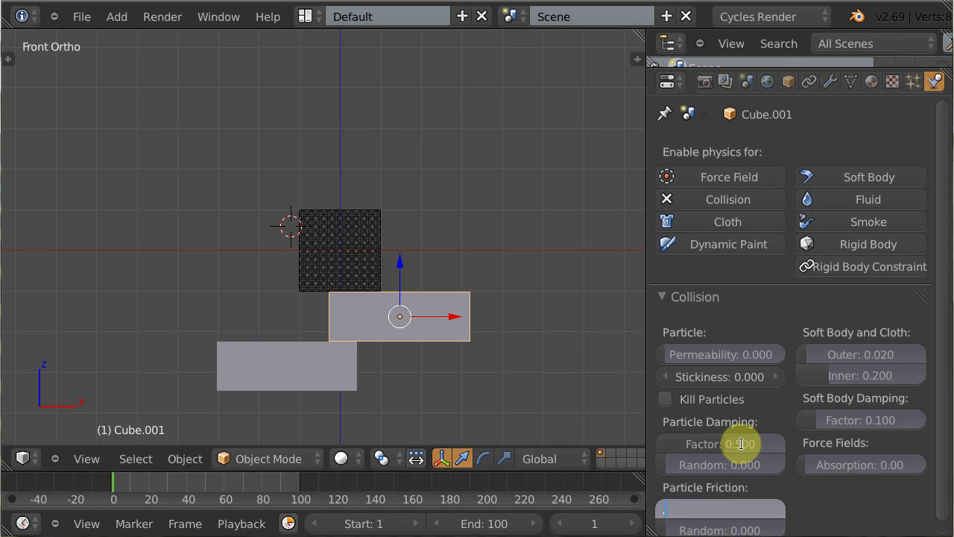
Enable Collision physics on the lower block with particle damping and particle friction factors of 0.5.
{"action": "right_click", "coordinate": [260, 358]}
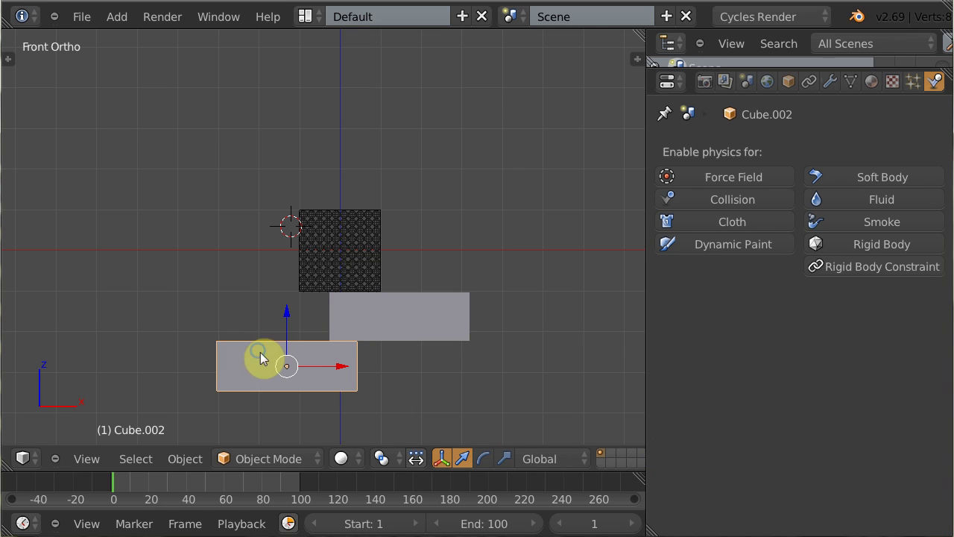
{"action": "left_click", "coordinate": [741, 200]}
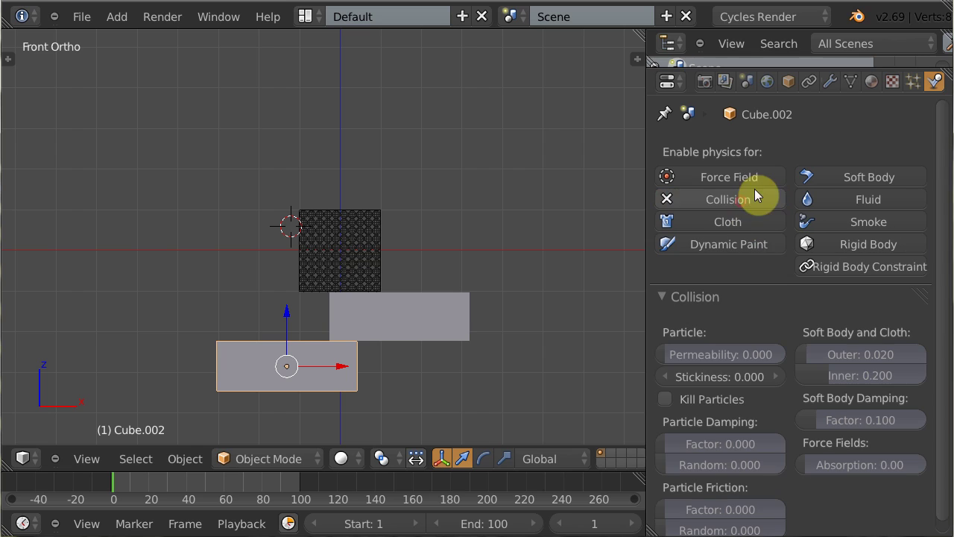
{"action": "left_click", "coordinate": [722, 444]}
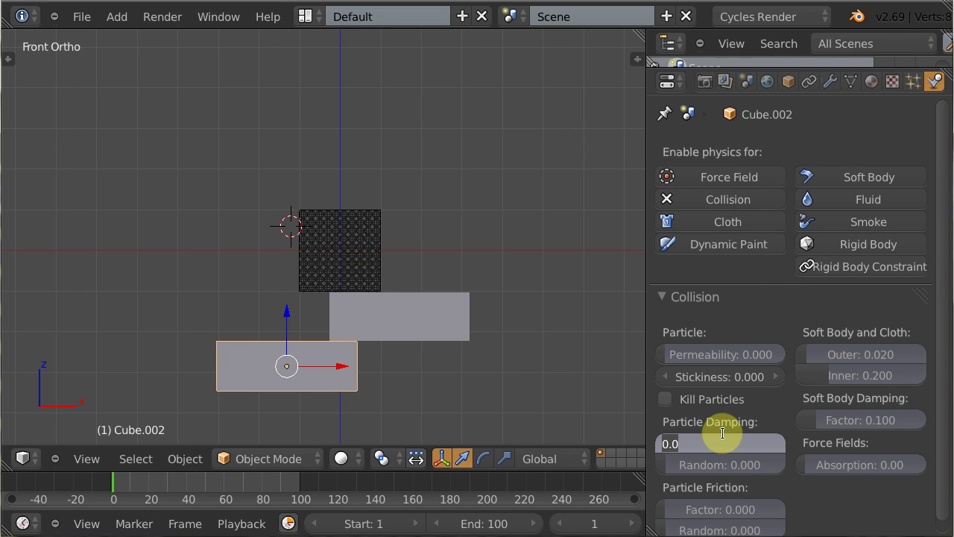
{"action": "type", "text": ".5"}
{"action": "key", "text": "Return"}
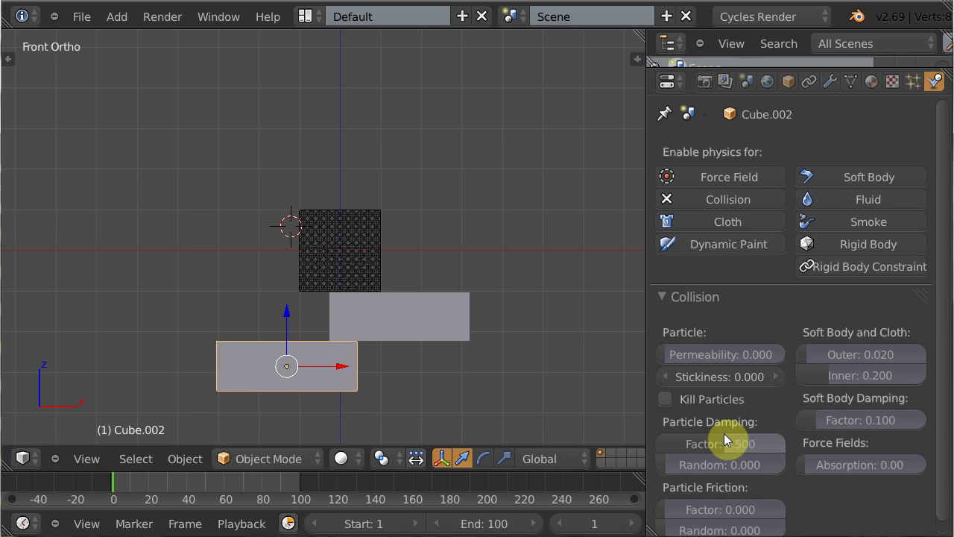
{"action": "left_click", "coordinate": [730, 509]}
{"action": "type", "text": ".5"}
{"action": "key", "text": "Return"}
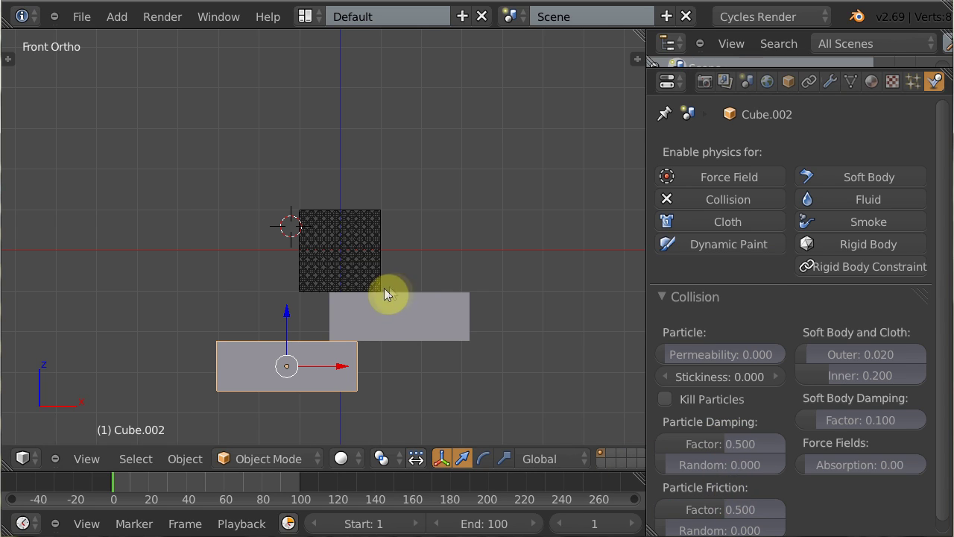
Set the particle cube's simulation end frame to 500 and start the molecular simulation.
{"action": "right_click", "coordinate": [365, 267]}
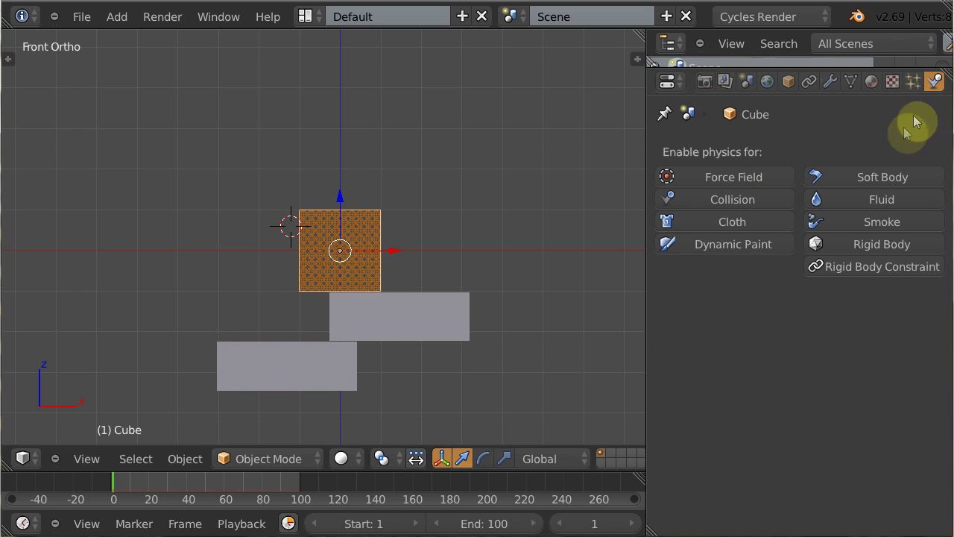
{"action": "left_click", "coordinate": [912, 80]}
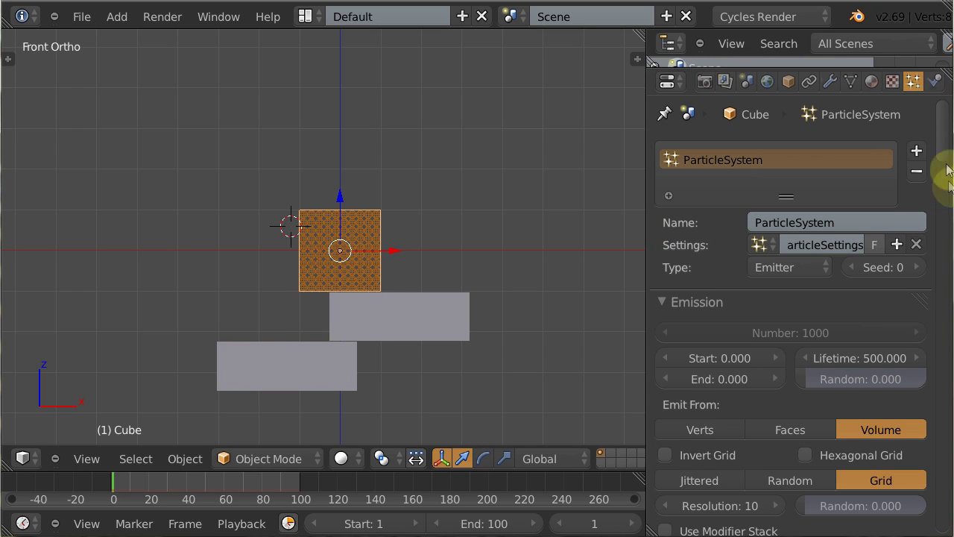
{"action": "left_click_drag", "start_coordinate": [948, 171], "coordinate": [944, 458]}
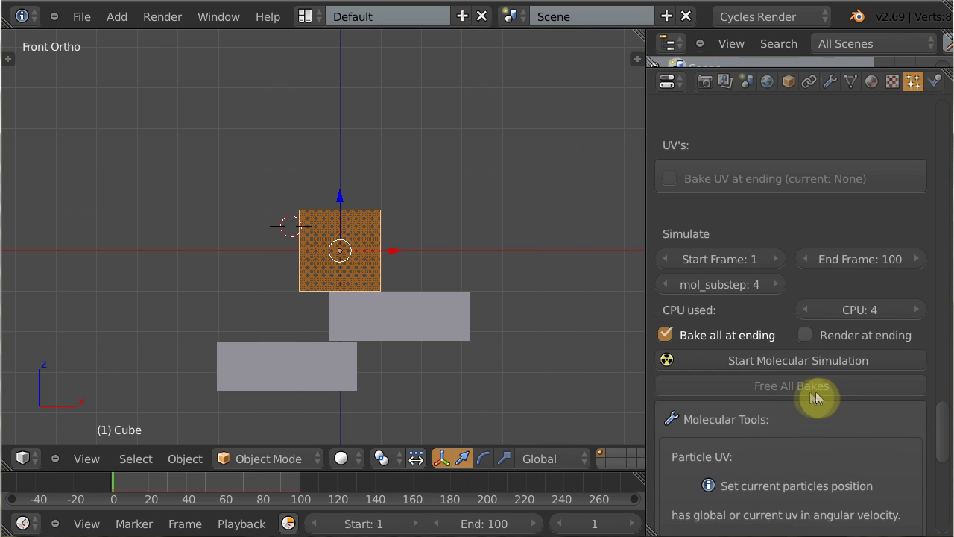
{"action": "left_click", "coordinate": [791, 358]}
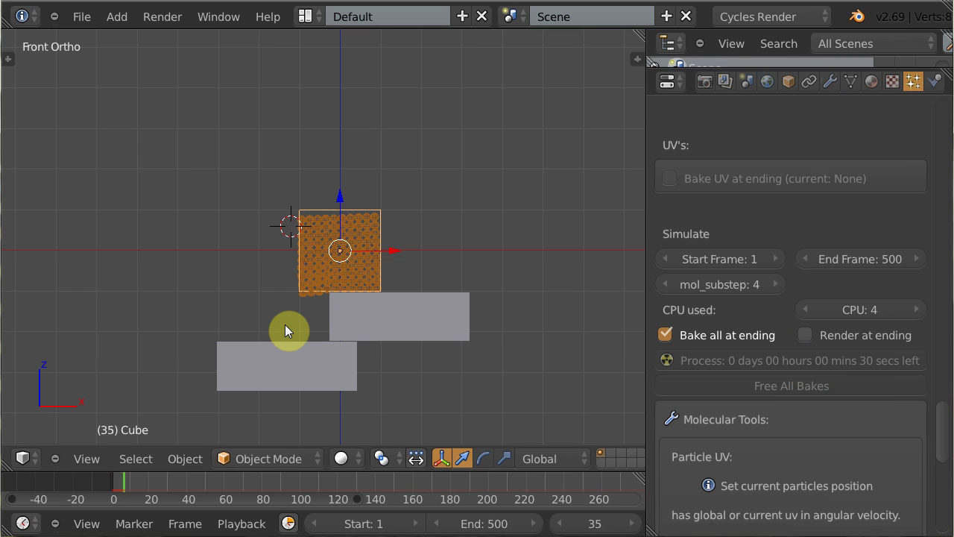
{"action": "scroll", "coordinate": [285, 324], "scroll_direction": "up", "scroll_amount": 2}
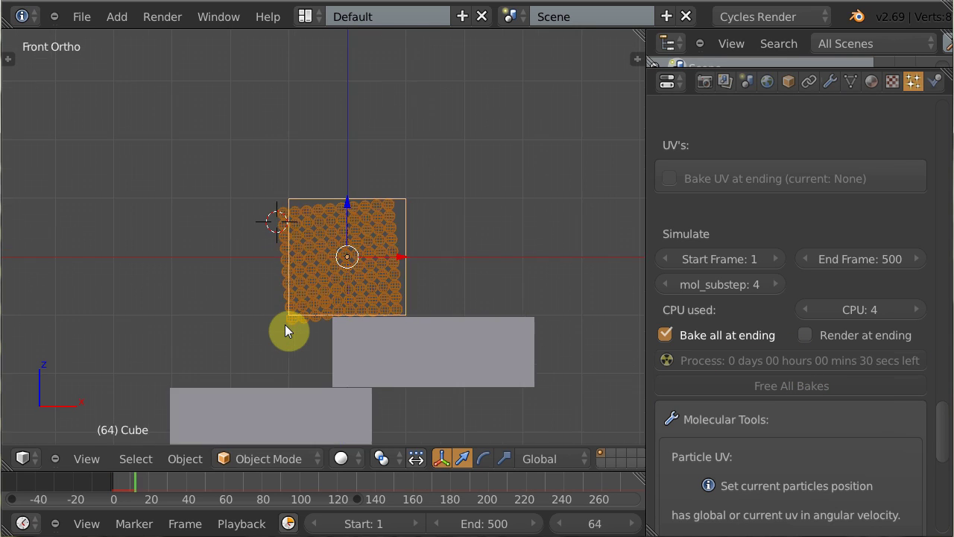
Play back the baked cube simulation twice and return to the first frame.
{"action": "middle_click_drag", "start_coordinate": [339, 334], "coordinate": [348, 241], "text": "shift"}
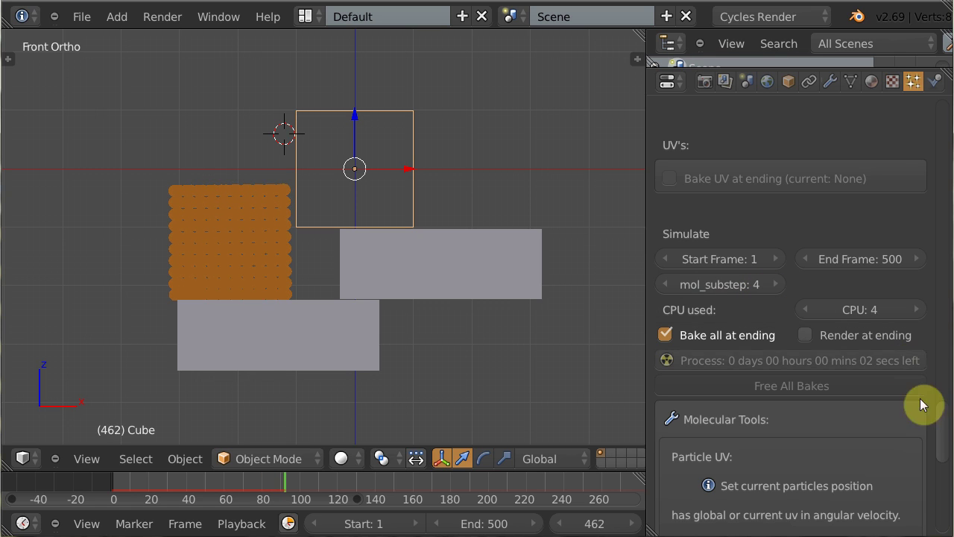
{"action": "left_click_drag", "start_coordinate": [944, 436], "coordinate": [951, 375]}
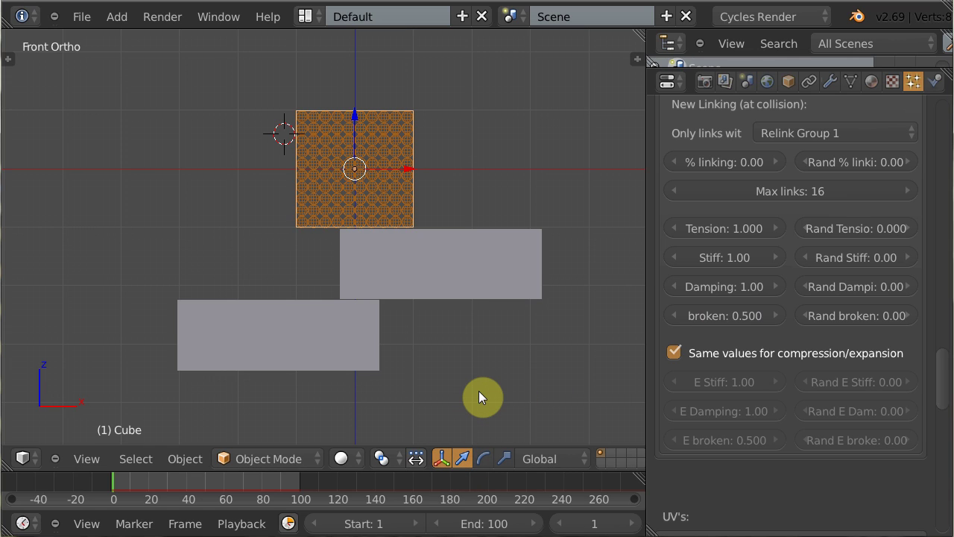
{"action": "key", "text": "alt+a"}
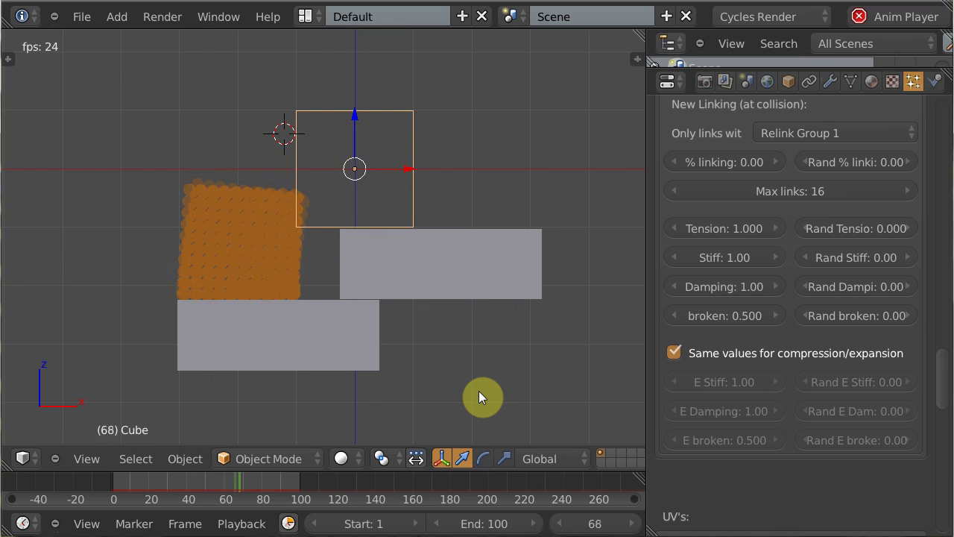
{"action": "key", "text": "Escape"}
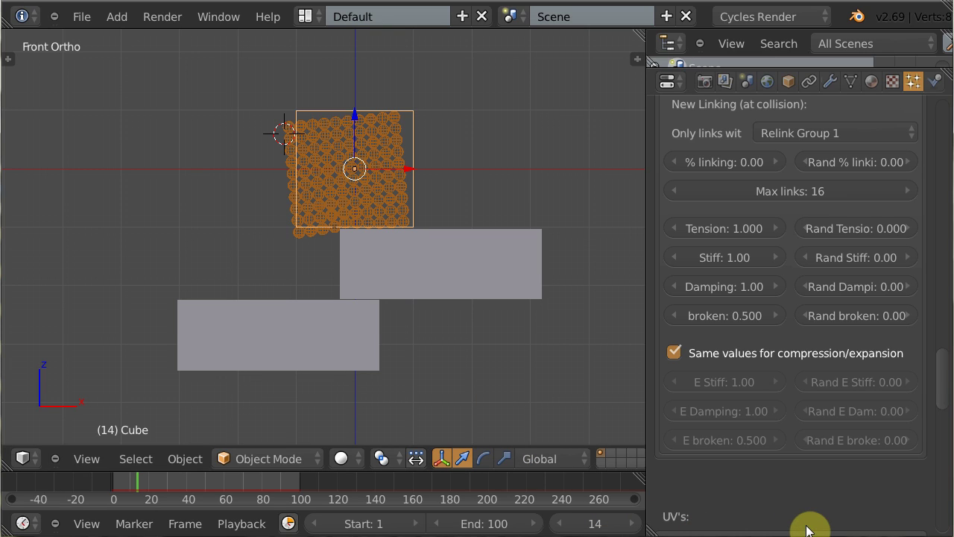
{"action": "key", "text": "alt+a"}
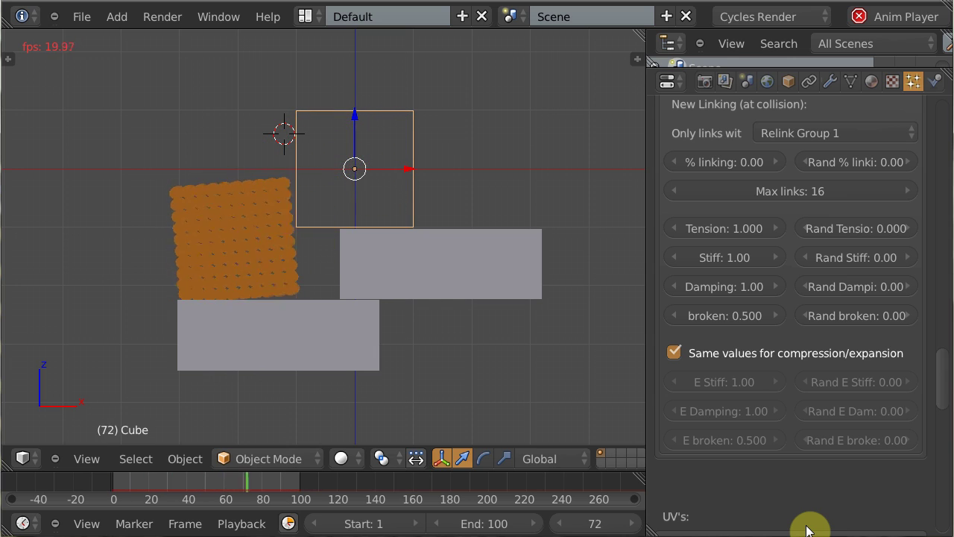
{"action": "key", "text": "alt+a"}
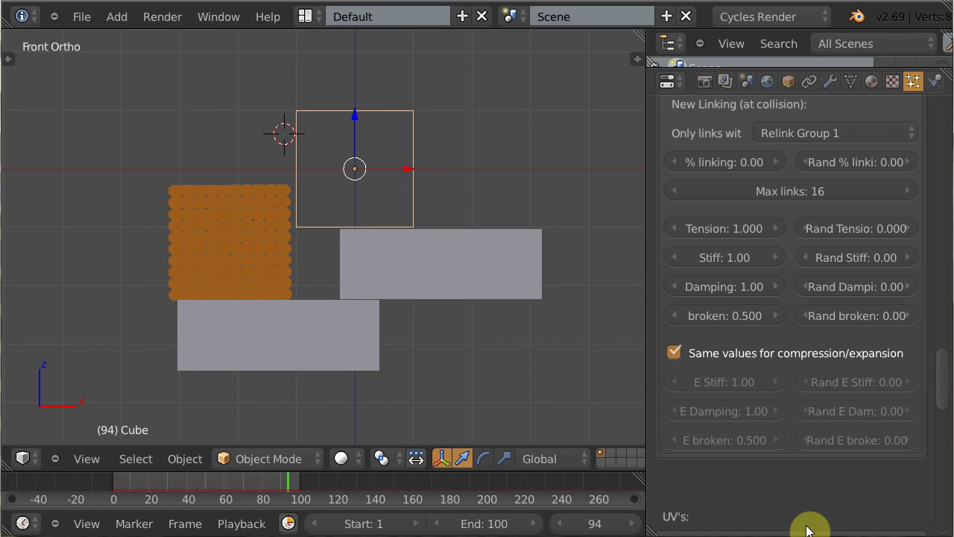
{"action": "key", "text": "shift+Left"}
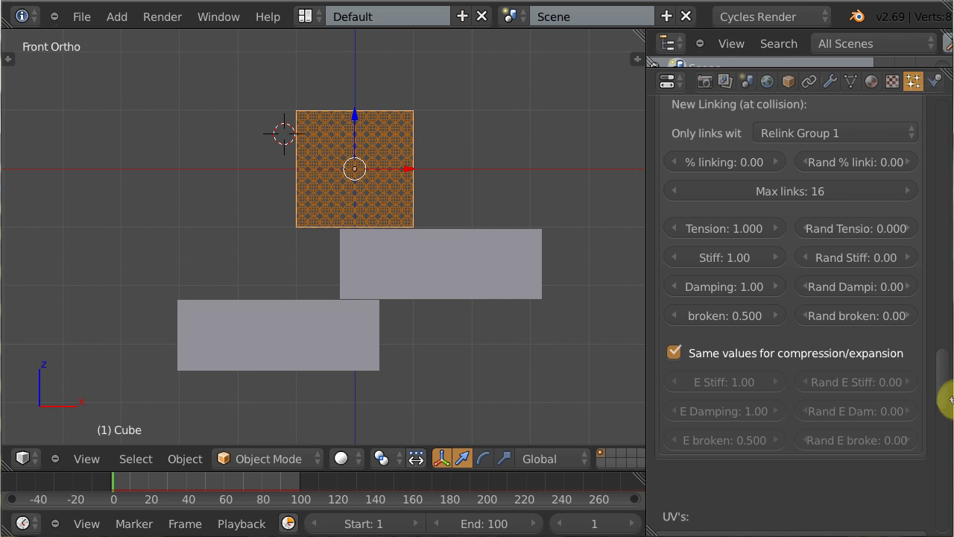
Set the stiffness of the particle cube's initial linking to 0.3.
{"action": "left_click_drag", "start_coordinate": [948, 400], "coordinate": [942, 317]}
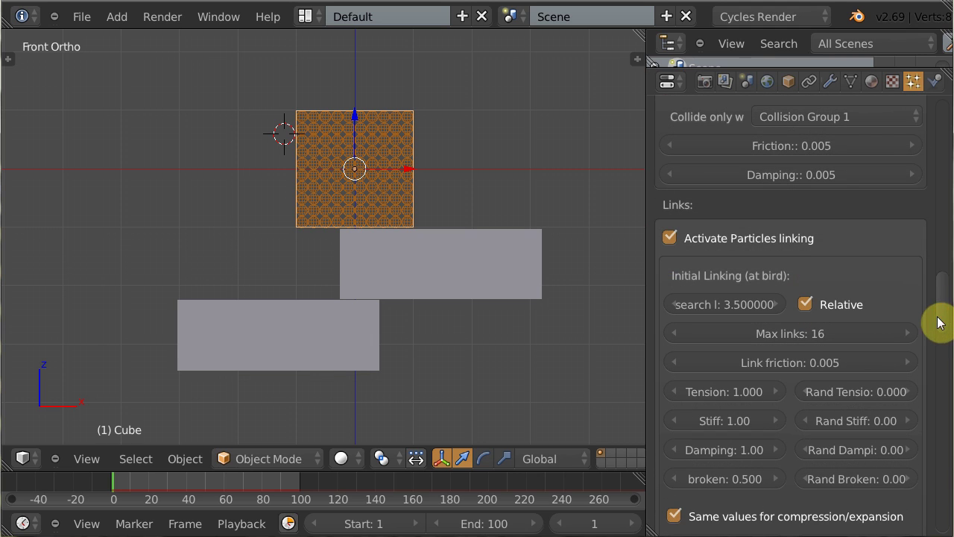
{"action": "scroll", "coordinate": [943, 319], "scroll_direction": "down", "scroll_amount": 2}
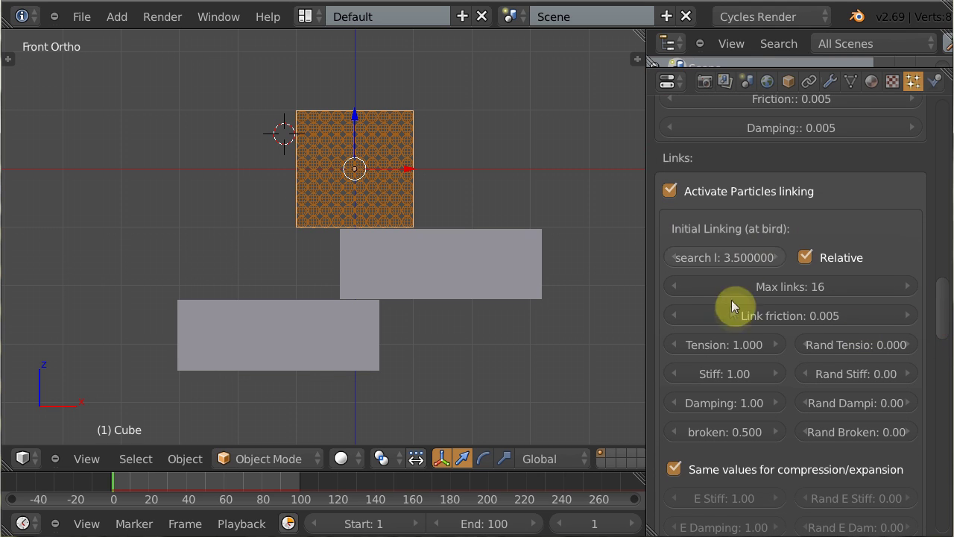
{"action": "left_click", "coordinate": [738, 374]}
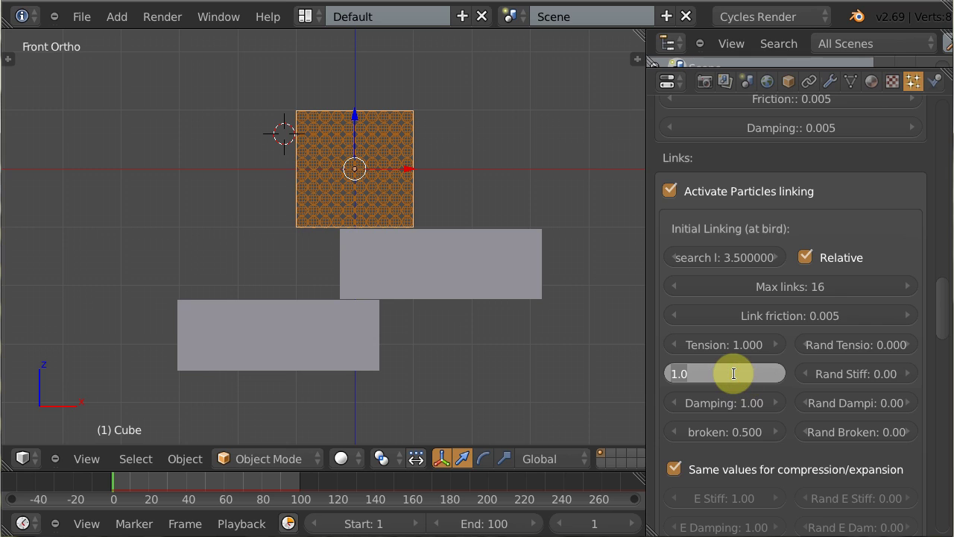
{"action": "type", "text": ".3"}
{"action": "key", "text": "Return"}
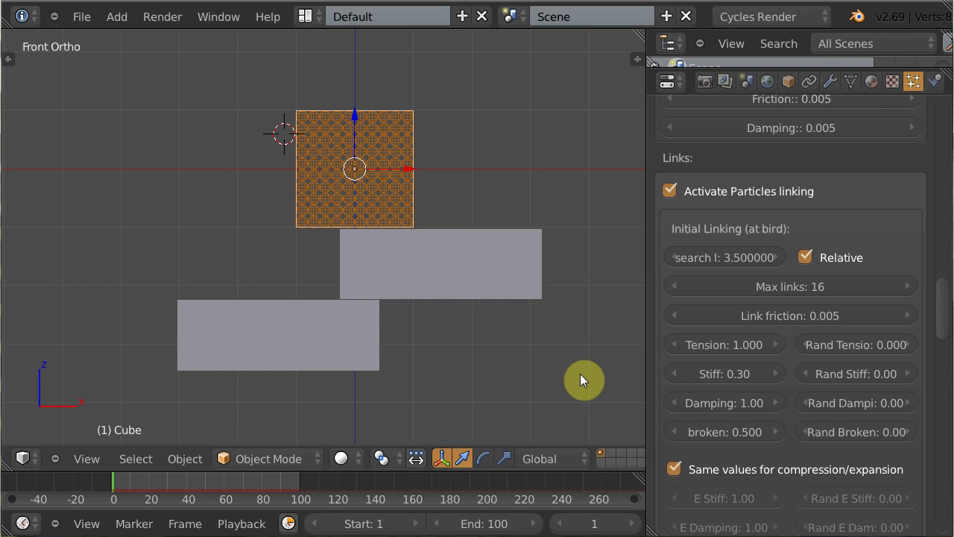
Free all existing bakes and start the molecular simulation again with the softer links.
{"action": "left_click_drag", "start_coordinate": [944, 313], "coordinate": [948, 438]}
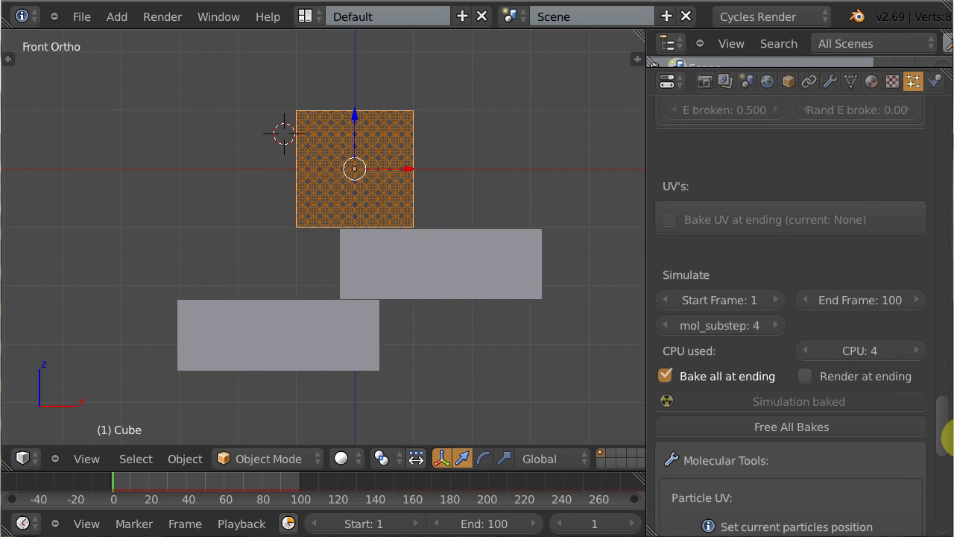
{"action": "left_click", "coordinate": [798, 425]}
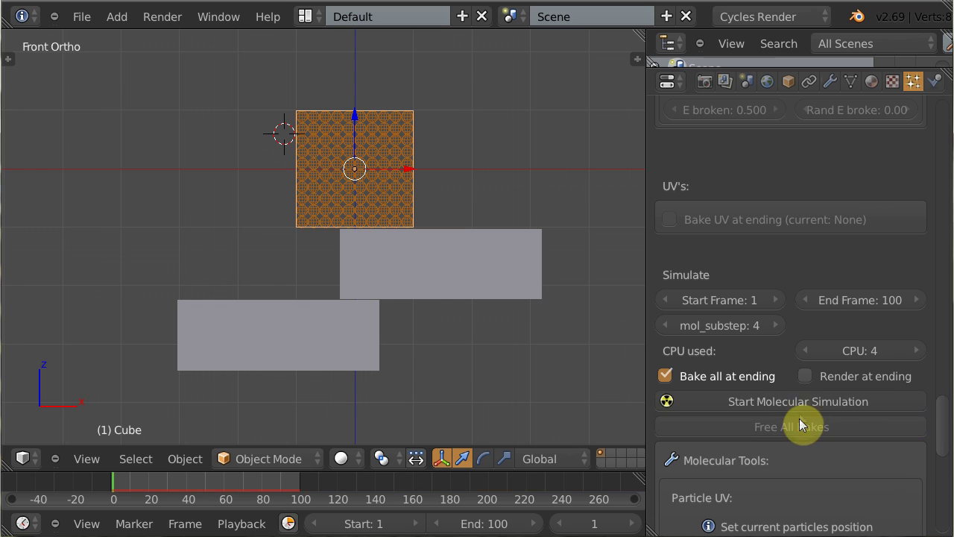
{"action": "left_click", "coordinate": [782, 400]}
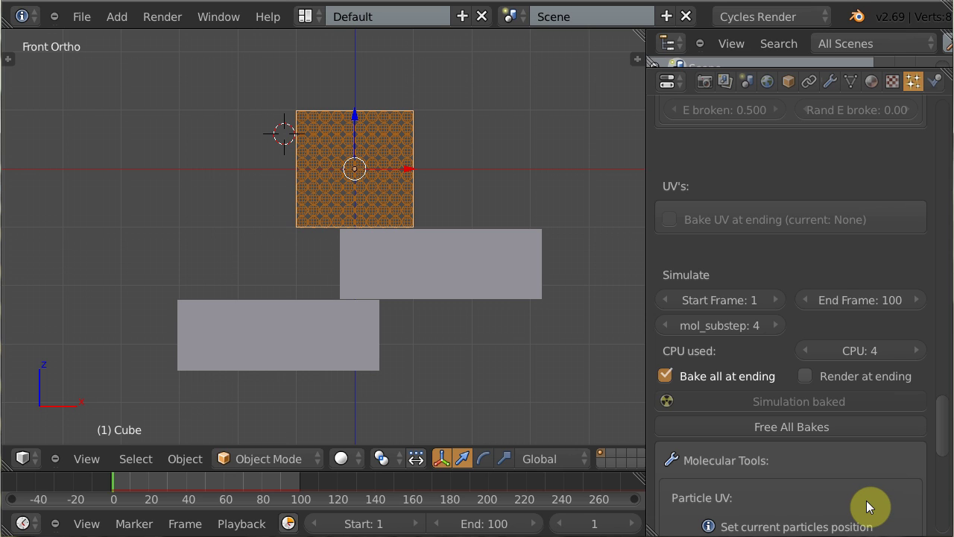
Play back the rebaked simulation in the front view and rewind to the first frame.
{"action": "key", "text": "alt+a"}
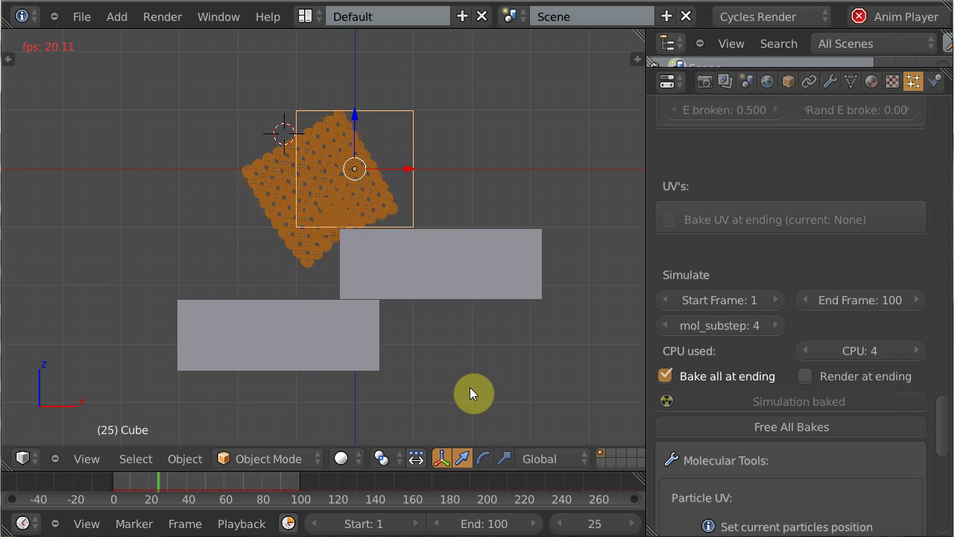
{"action": "key", "text": "alt+a"}
{"action": "key", "text": "shift+Left"}
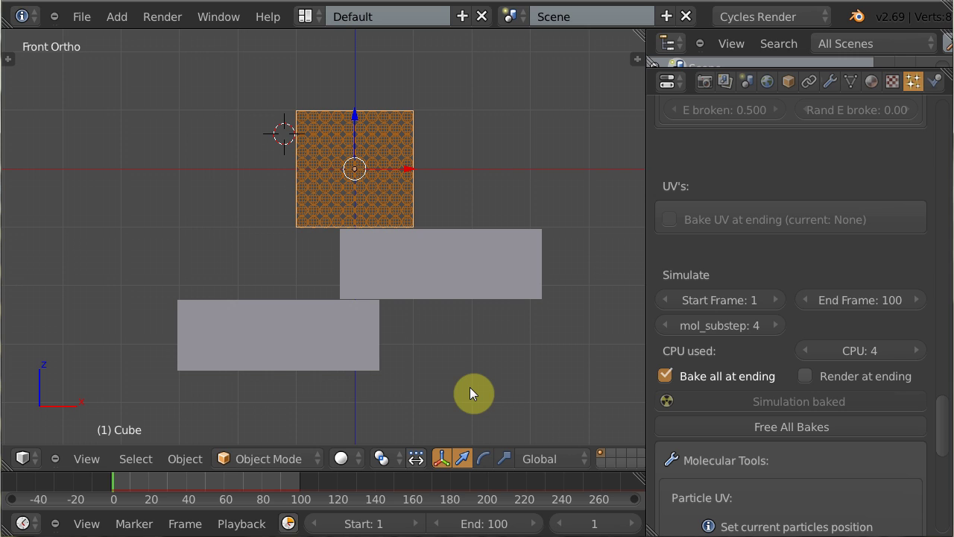
Check the initial and new linking settings, and free all bakes of the particle simulation.
{"action": "scroll", "coordinate": [940, 396], "scroll_direction": "up", "scroll_amount": 10}
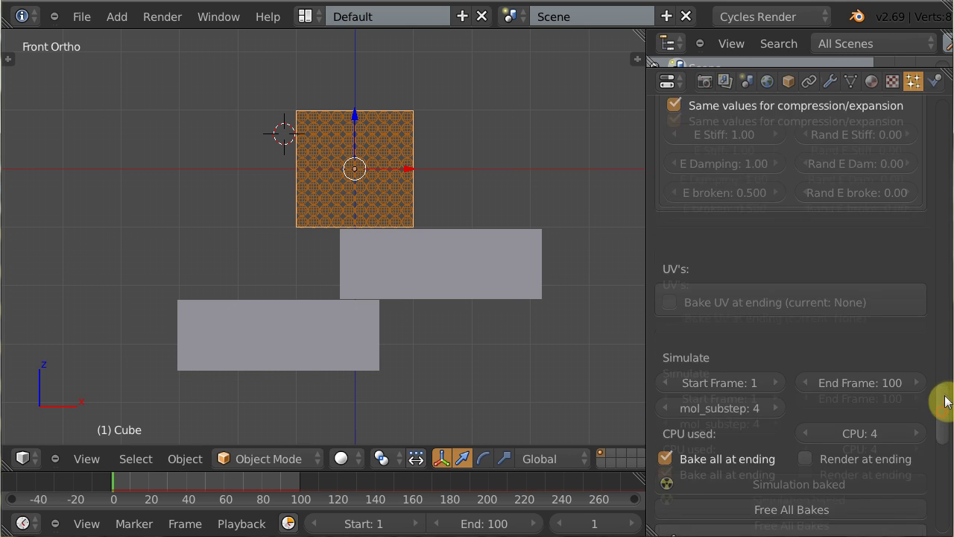
{"action": "scroll", "coordinate": [944, 373], "scroll_direction": "up", "scroll_amount": 5}
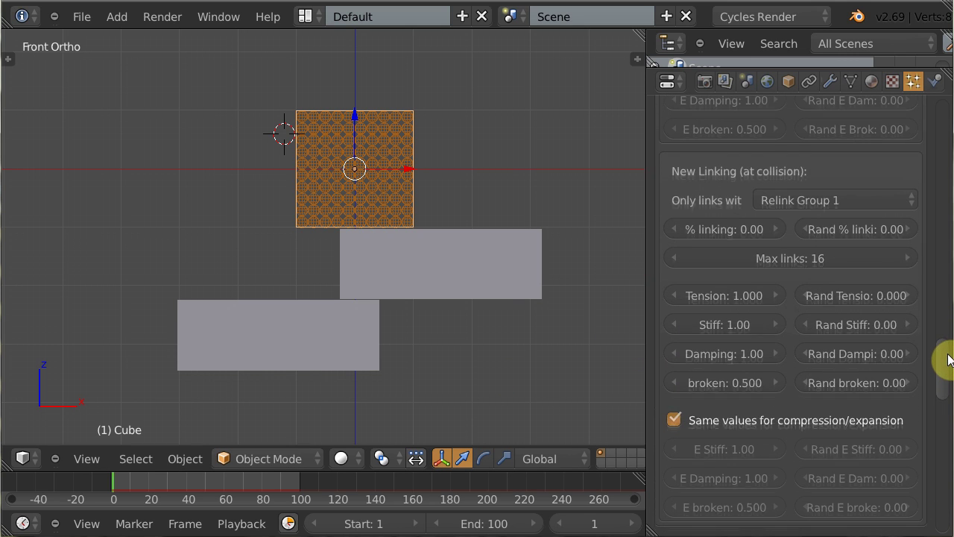
{"action": "scroll", "coordinate": [949, 354], "scroll_direction": "up", "scroll_amount": 1}
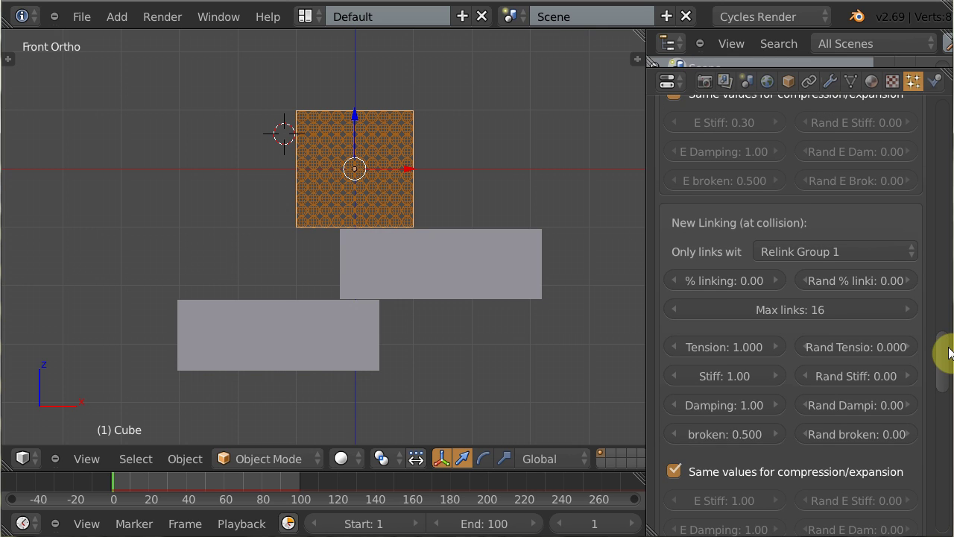
{"action": "scroll", "coordinate": [950, 351], "scroll_direction": "up", "scroll_amount": 2}
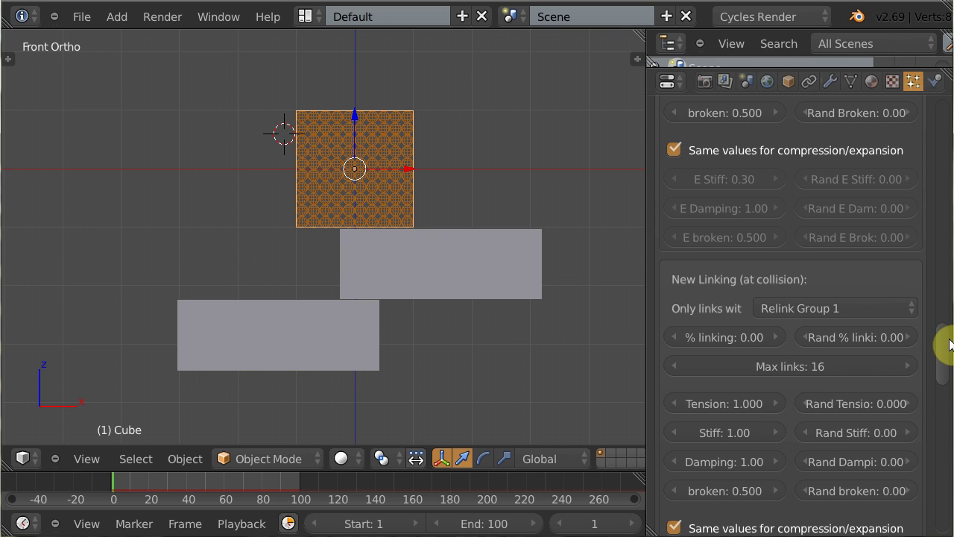
{"action": "scroll", "coordinate": [947, 341], "scroll_direction": "up", "scroll_amount": 2}
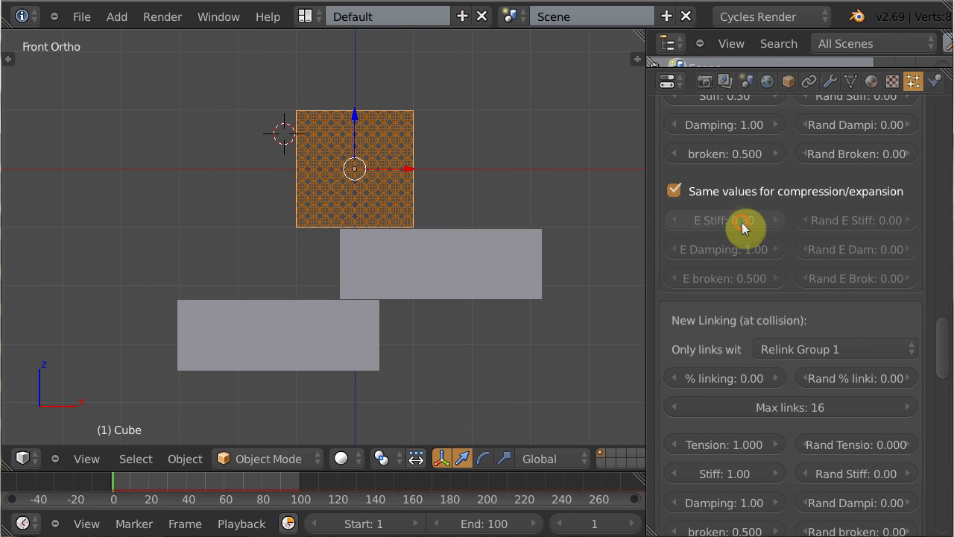
{"action": "left_click_drag", "start_coordinate": [944, 347], "coordinate": [944, 405]}
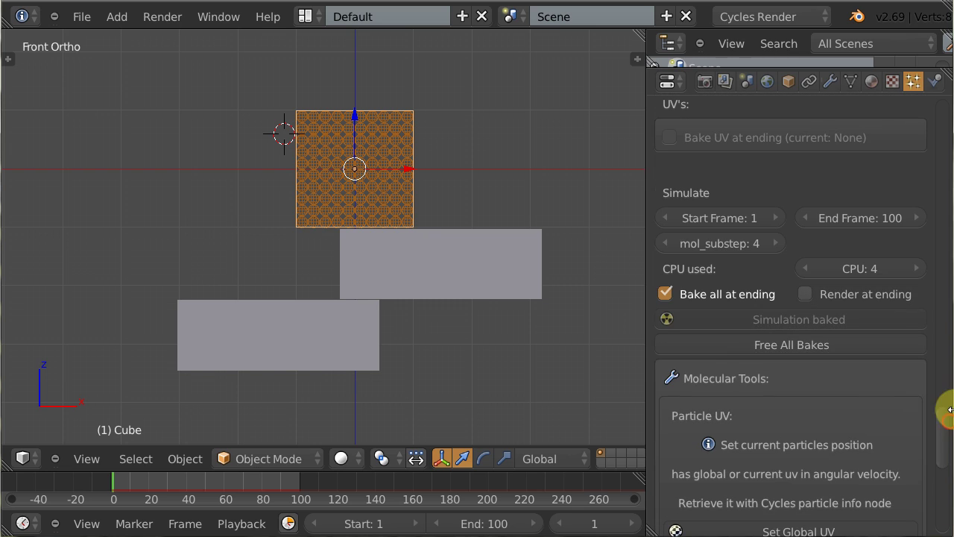
{"action": "left_click", "coordinate": [788, 343]}
Set the damping of the particle cube's initial linking to 0.2.
{"action": "scroll", "coordinate": [945, 402], "scroll_direction": "up", "scroll_amount": 5}
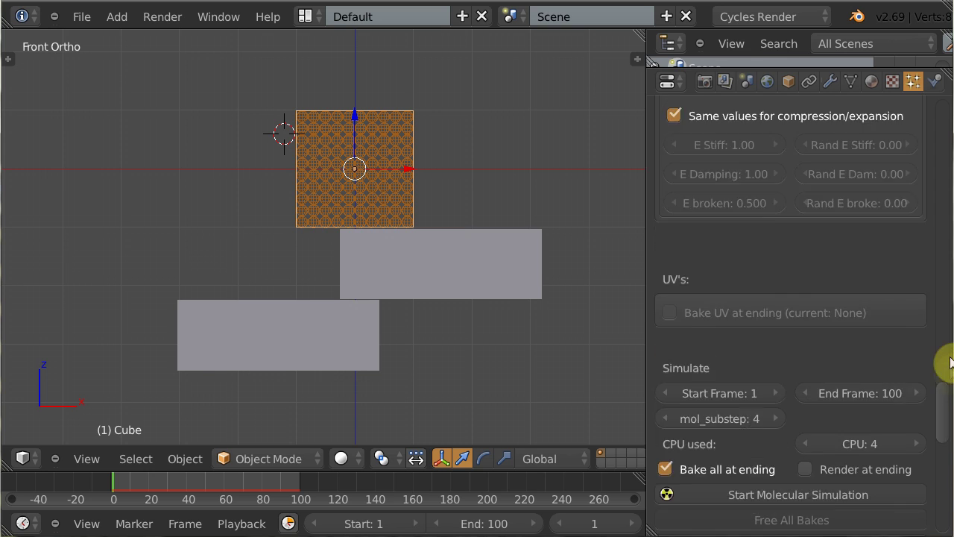
{"action": "scroll", "coordinate": [950, 363], "scroll_direction": "up", "scroll_amount": 6}
{"action": "scroll", "coordinate": [946, 335], "scroll_direction": "up", "scroll_amount": 2}
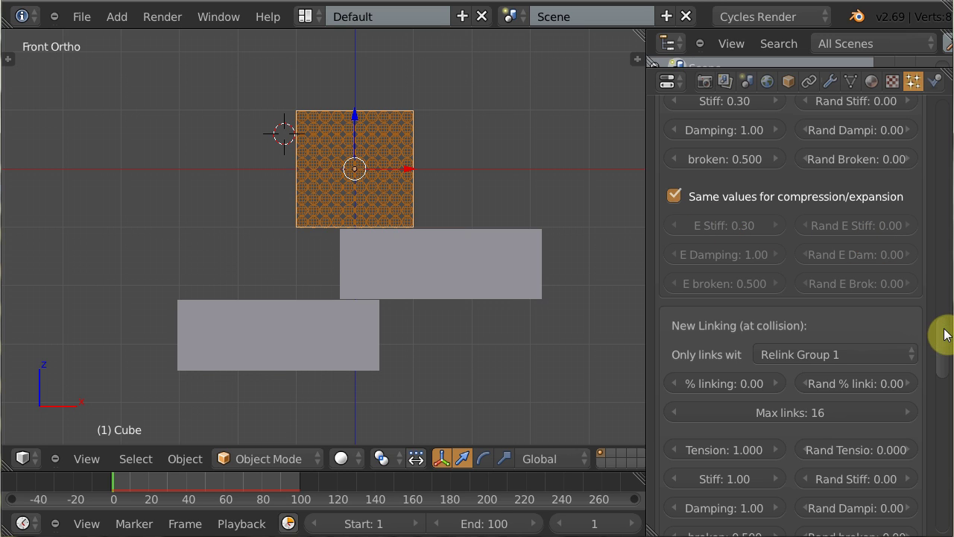
{"action": "scroll", "coordinate": [939, 323], "scroll_direction": "up", "scroll_amount": 5}
{"action": "scroll", "coordinate": [944, 309], "scroll_direction": "up", "scroll_amount": 1}
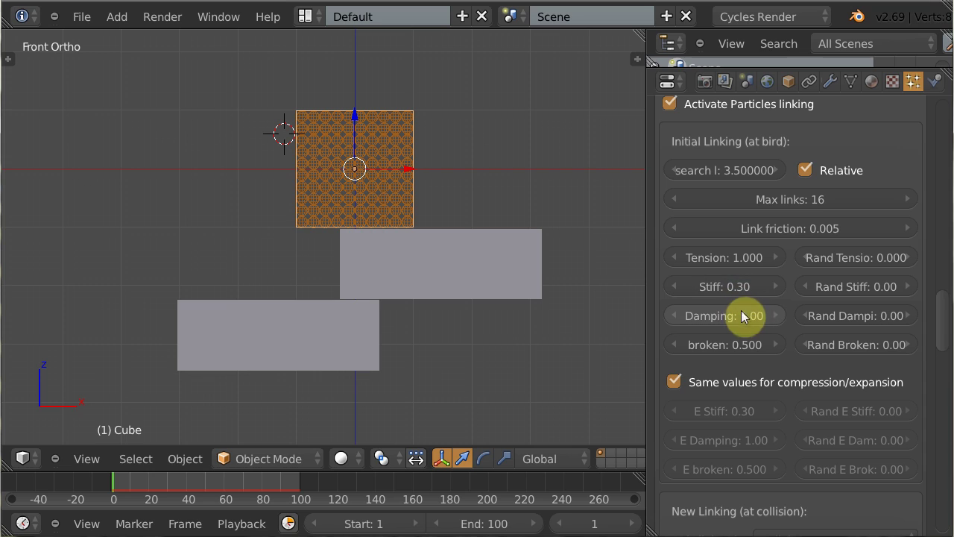
{"action": "left_click", "coordinate": [745, 316]}
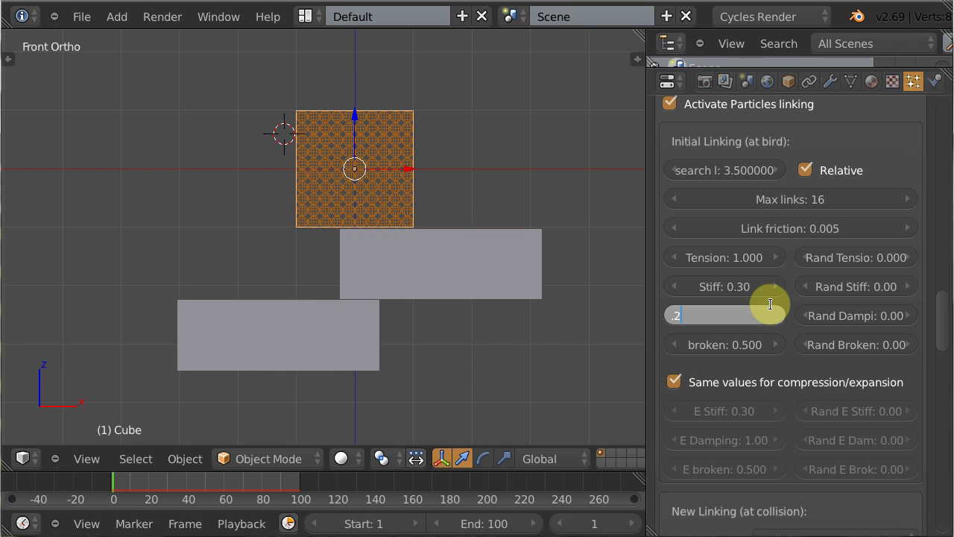
{"action": "key", "text": "Return"}
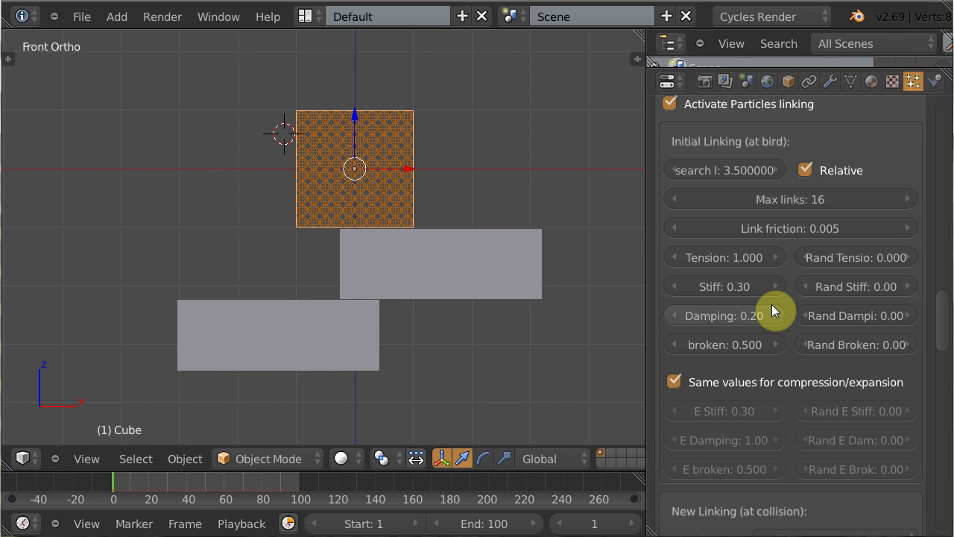
Set the initial linking's broken value to 0.2 and start the molecular simulation.
{"action": "left_click", "coordinate": [747, 345]}
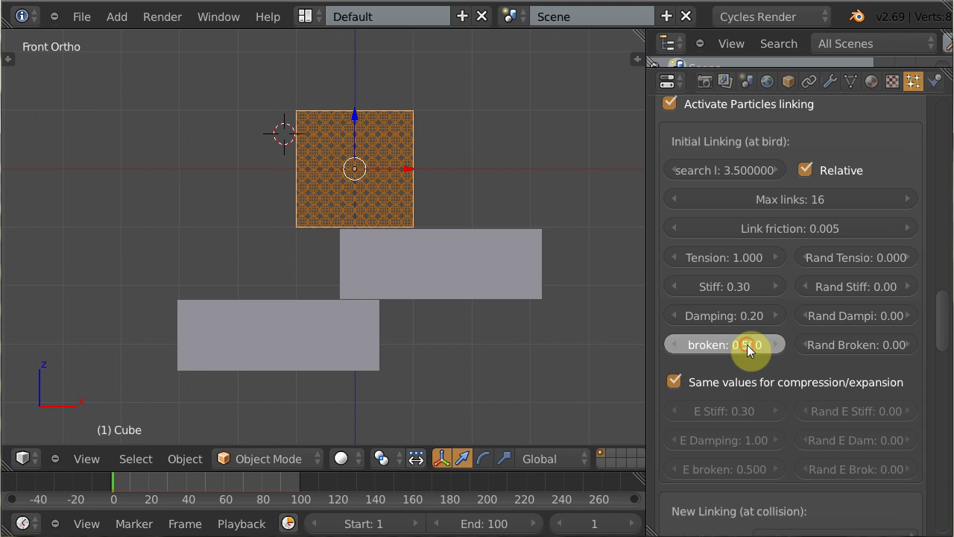
{"action": "type", "text": ".2"}
{"action": "key", "text": "Return"}
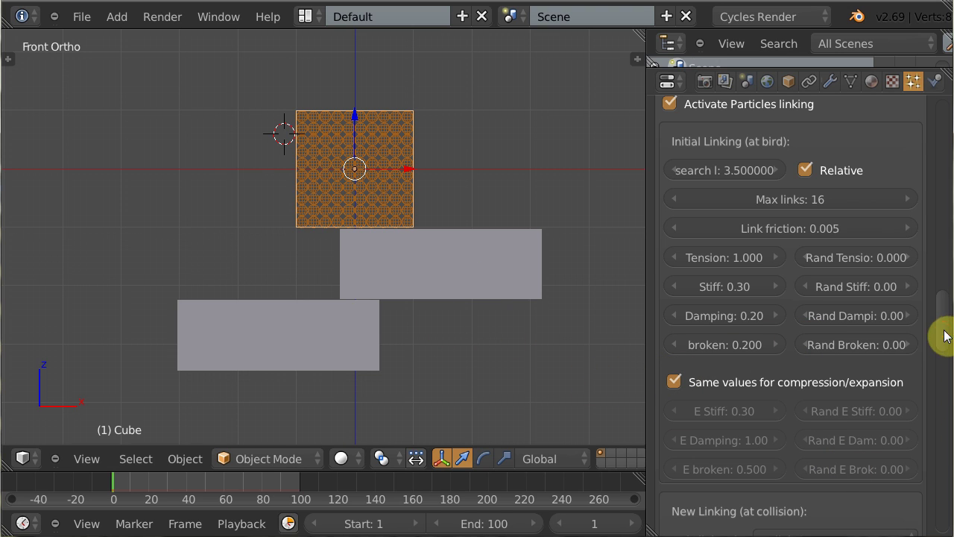
{"action": "left_click_drag", "start_coordinate": [941, 334], "coordinate": [940, 435]}
{"action": "left_click", "coordinate": [785, 410]}
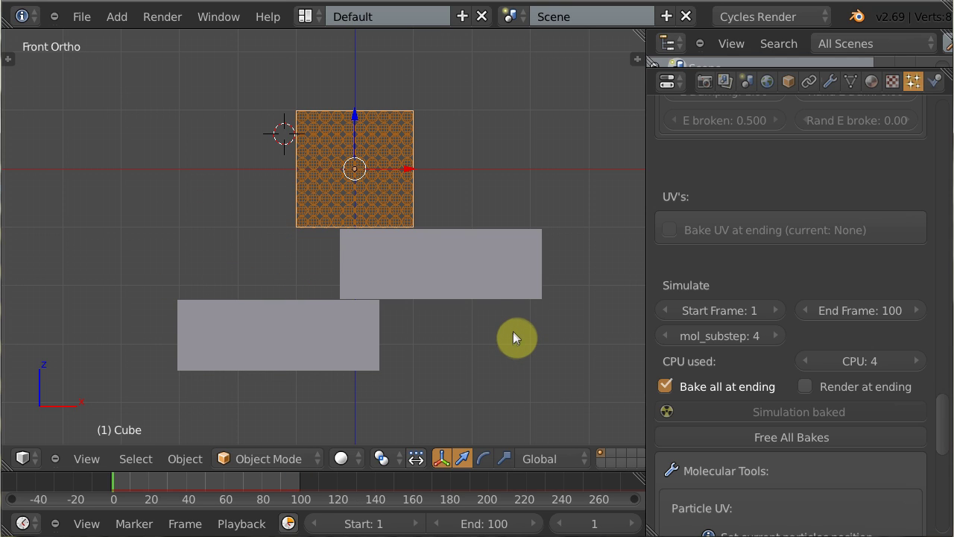
Play back the new simulation from the front and from an angled view of the cube and blocks.
{"action": "key", "text": "alt+a"}
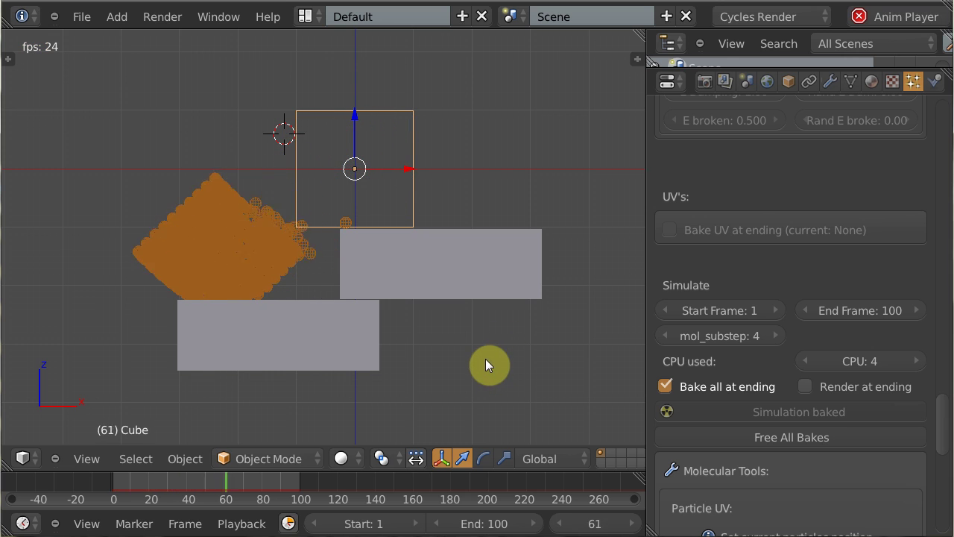
{"action": "middle_click_drag", "start_coordinate": [497, 353], "coordinate": [464, 394]}
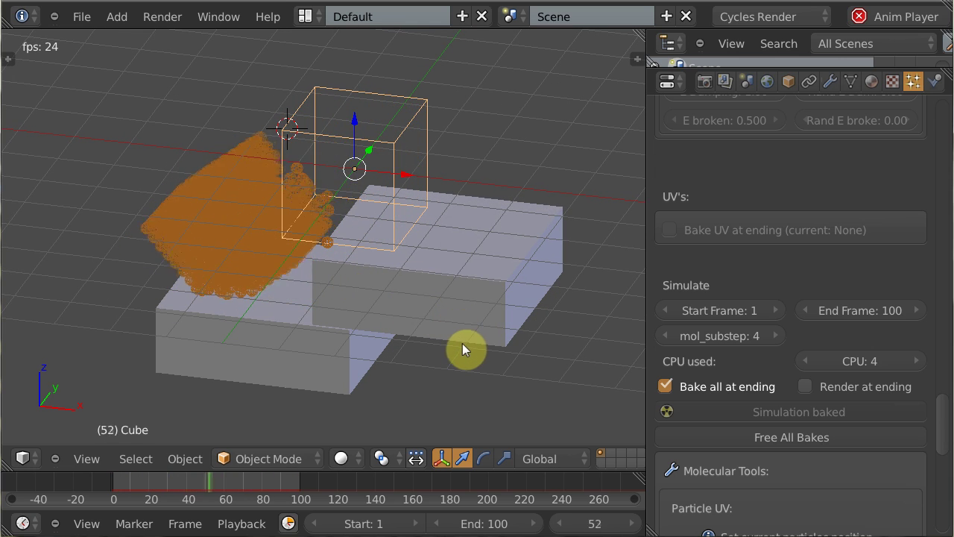
{"action": "key", "text": "alt+a"}
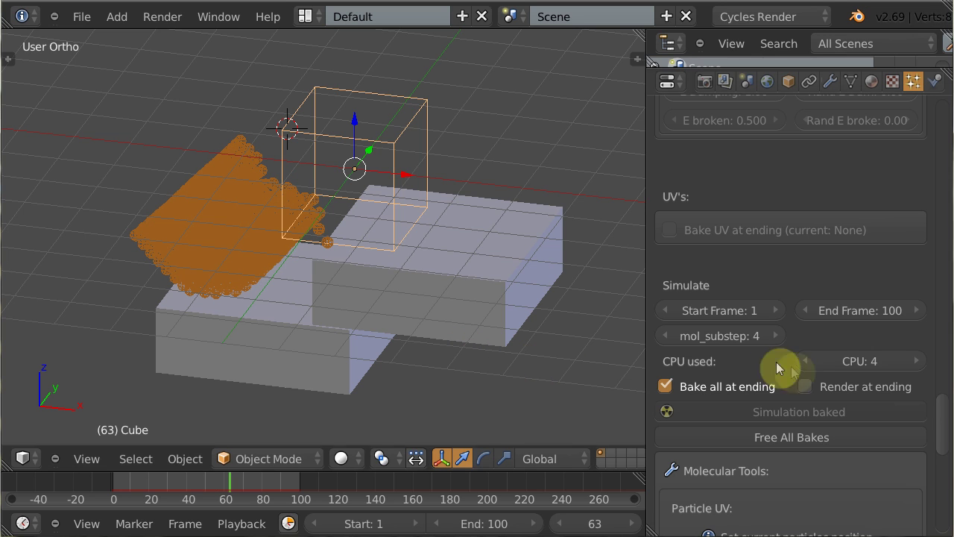
{"action": "left_click_drag", "start_coordinate": [945, 443], "coordinate": [950, 468]}
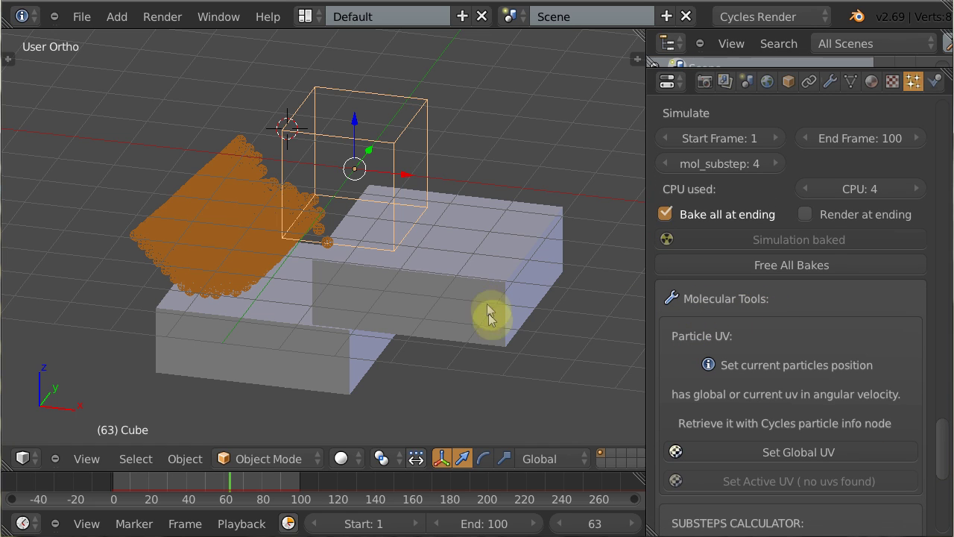
{"action": "key", "text": "alt+a"}
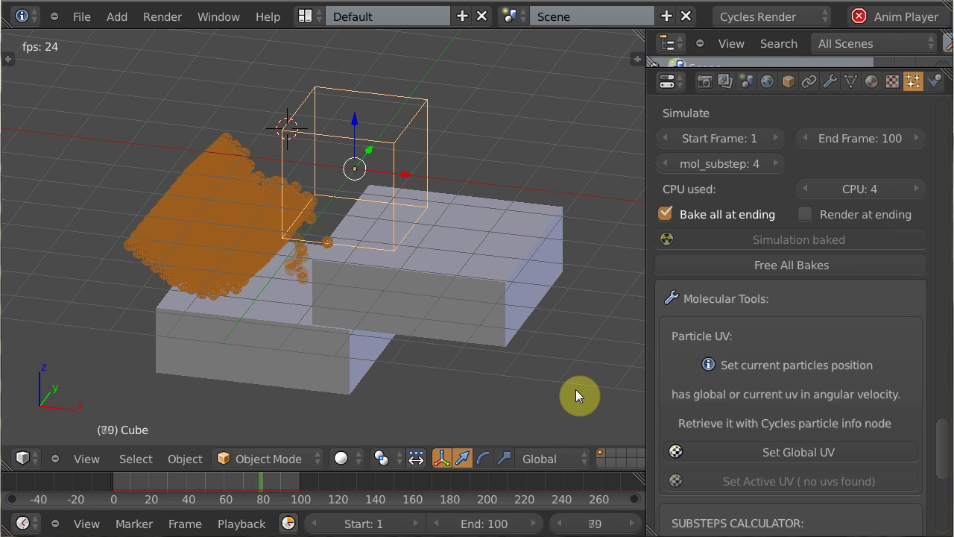